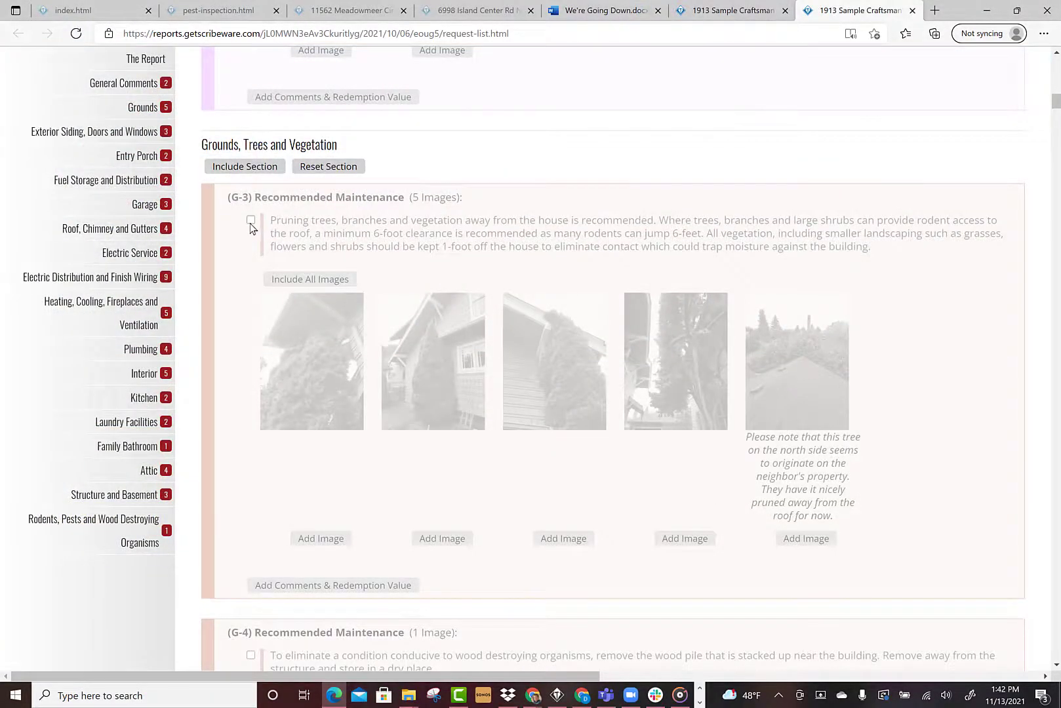
Tick the G-3 tree-pruning recommendation and add its first three photos to the request.
{"action": "left_click", "coordinate": [251, 223]}
{"action": "left_click", "coordinate": [323, 539]}
{"action": "left_click", "coordinate": [442, 538]}
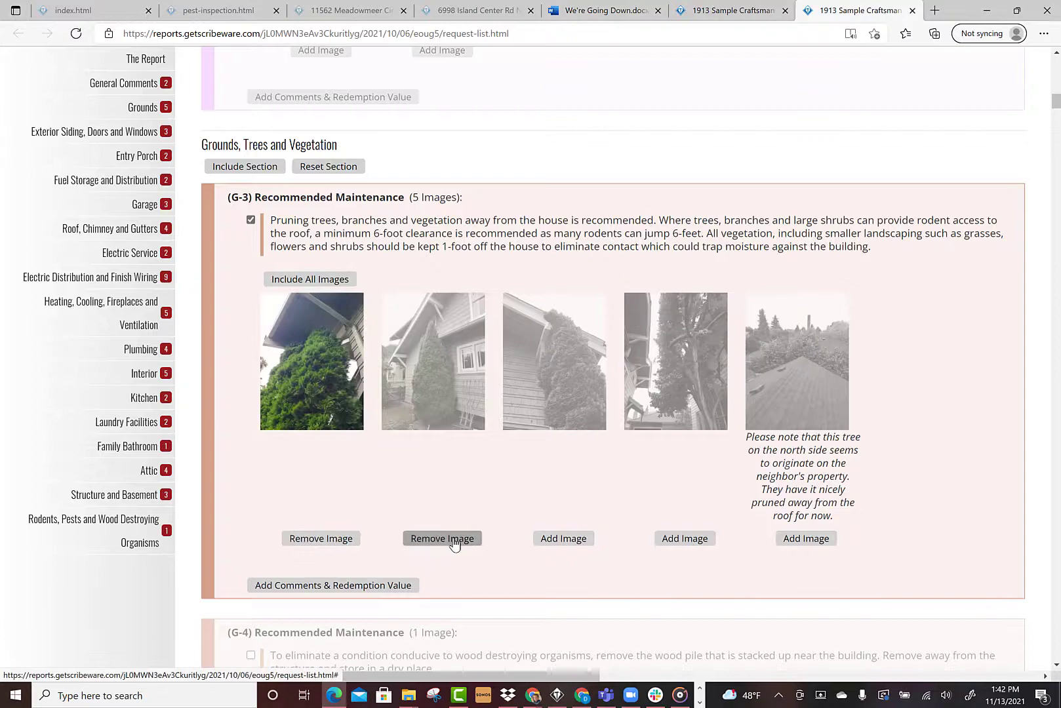
{"action": "left_click", "coordinate": [564, 539]}
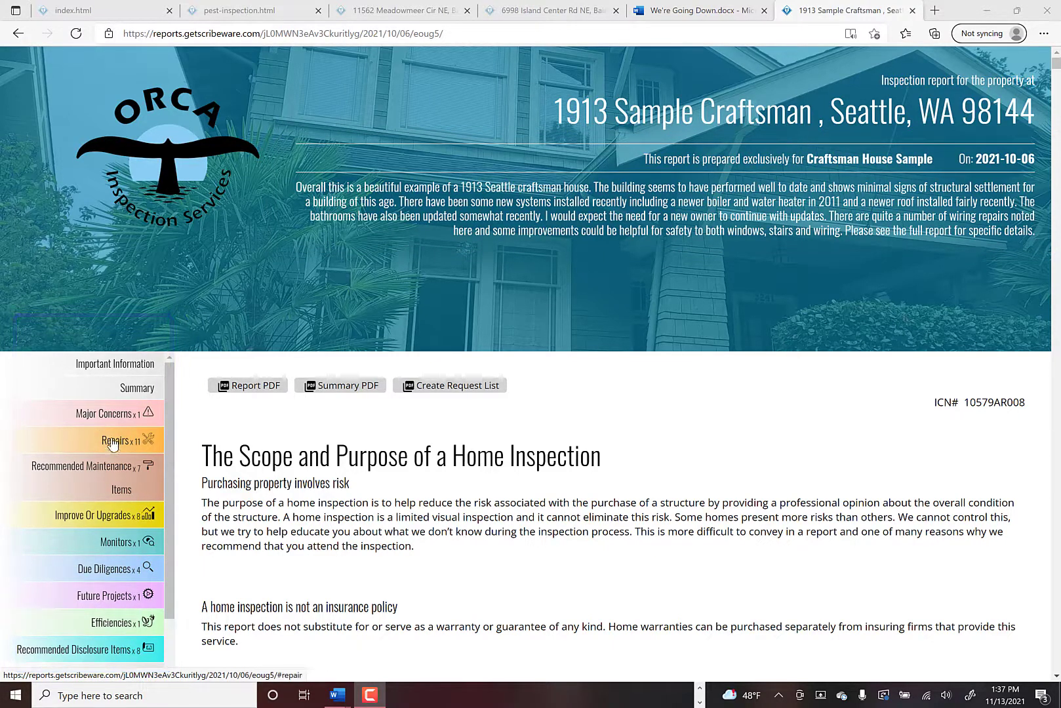
Browse the Major Concerns and Repairs summaries and open the EDFW-1 wiring concern.
{"action": "left_click", "coordinate": [103, 419]}
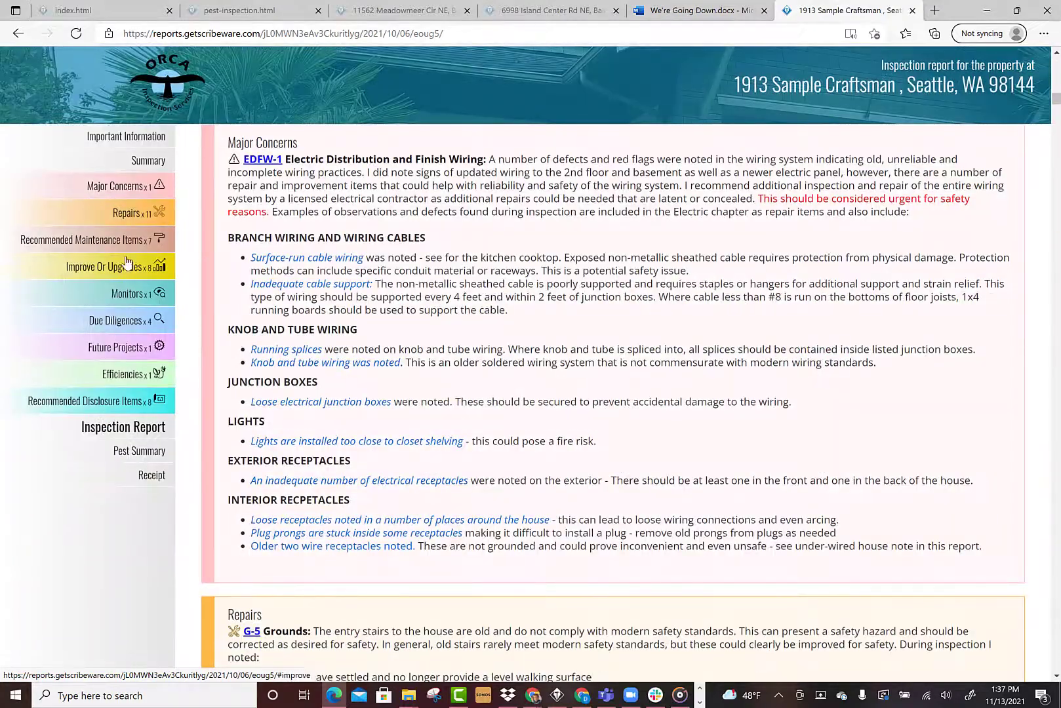
{"action": "left_click", "coordinate": [122, 221]}
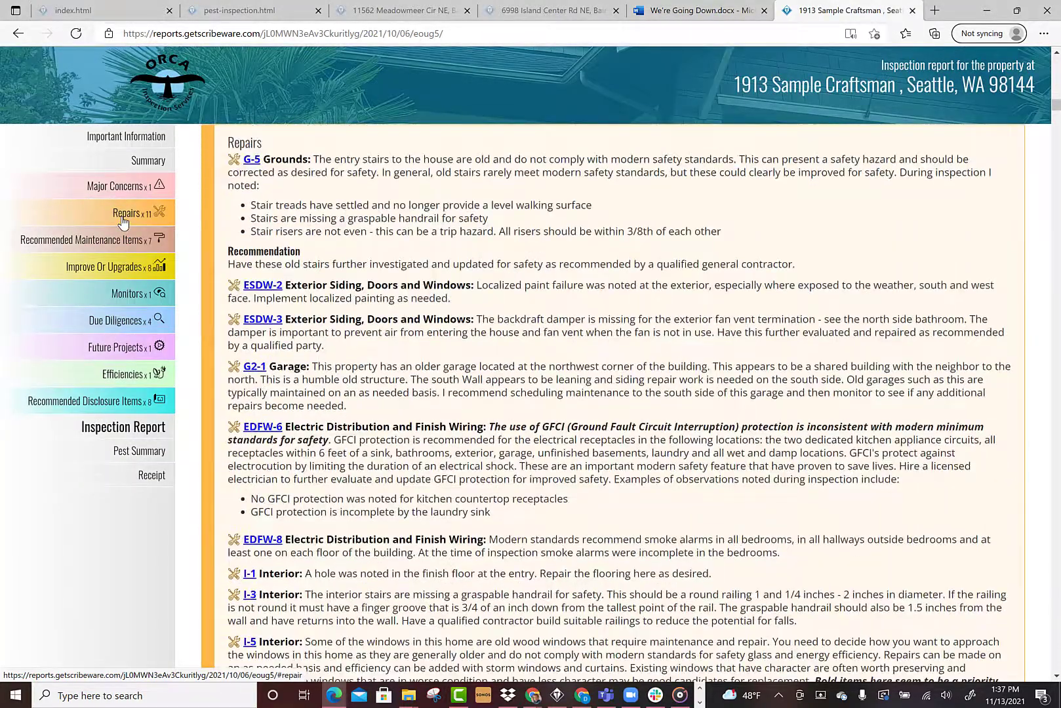
{"action": "left_click", "coordinate": [119, 187]}
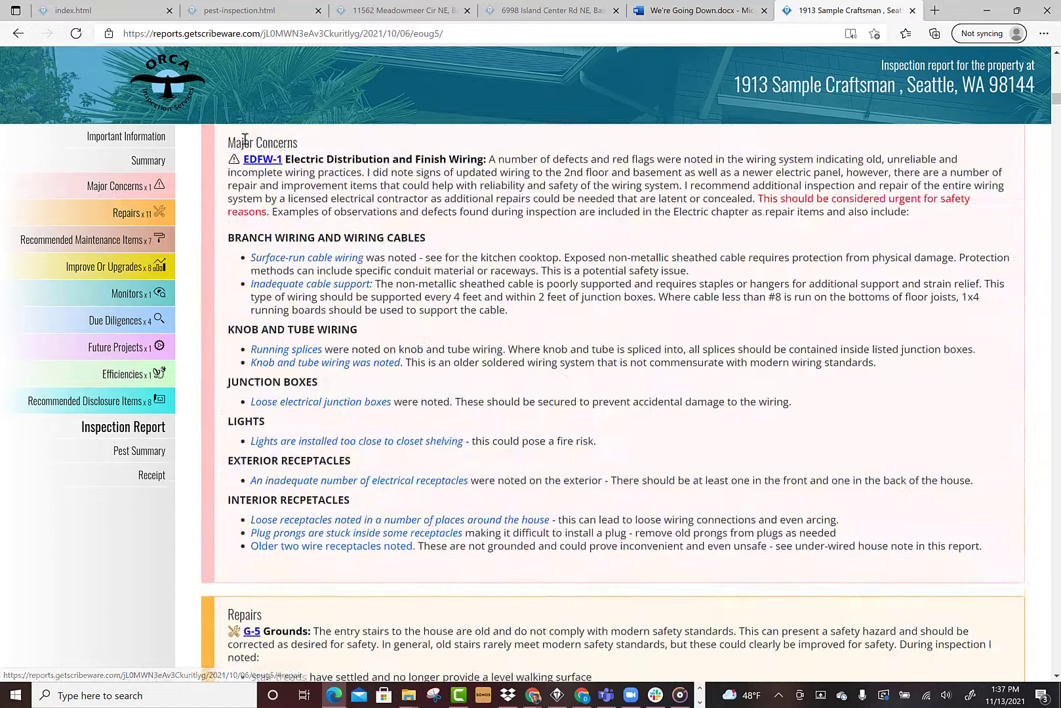
{"action": "left_click", "coordinate": [261, 160]}
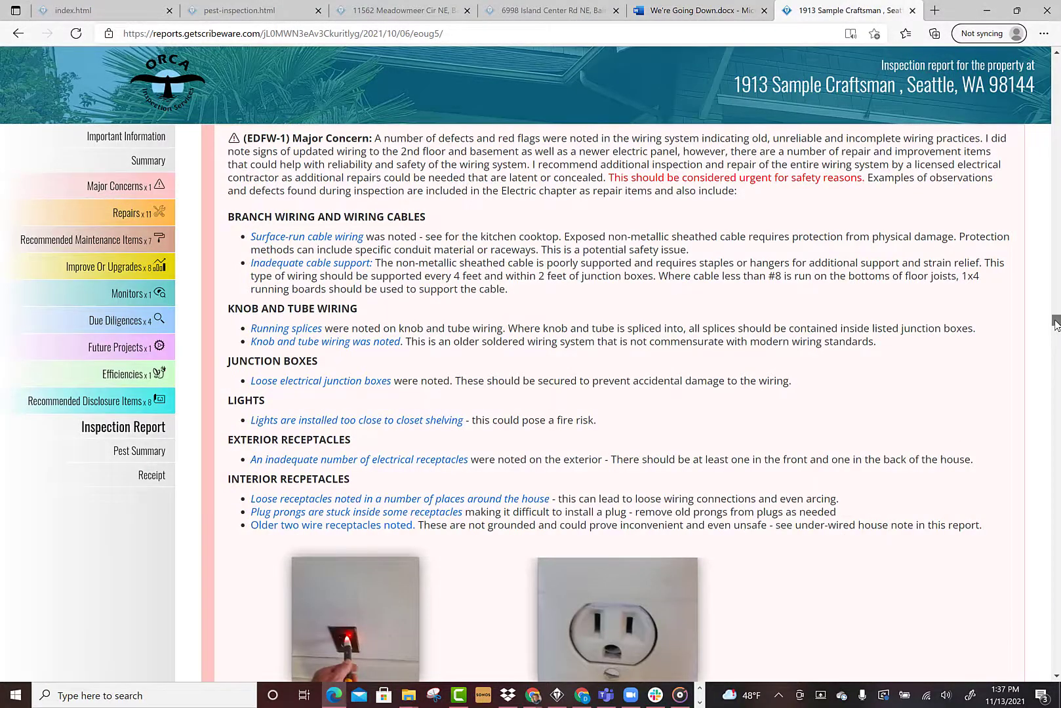
{"action": "left_click_drag", "start_coordinate": [1055, 323], "coordinate": [1051, 336]}
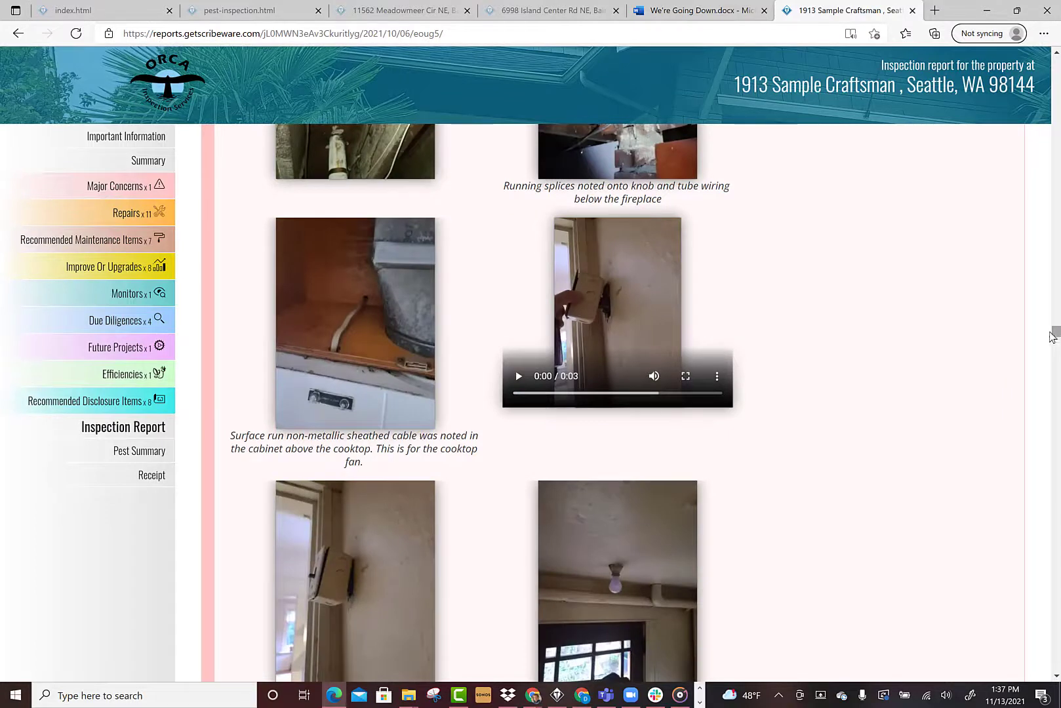
Play and pause the receptacle inspection video, then jump to the Inspection Report section.
{"action": "left_click", "coordinate": [520, 379]}
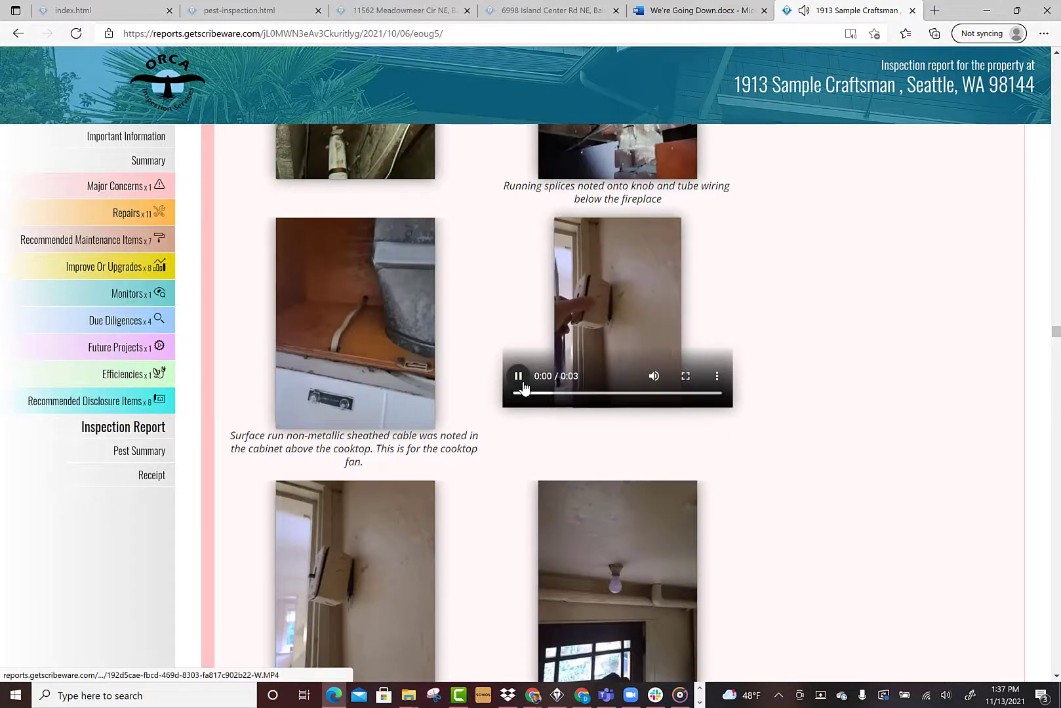
{"action": "left_click", "coordinate": [521, 383]}
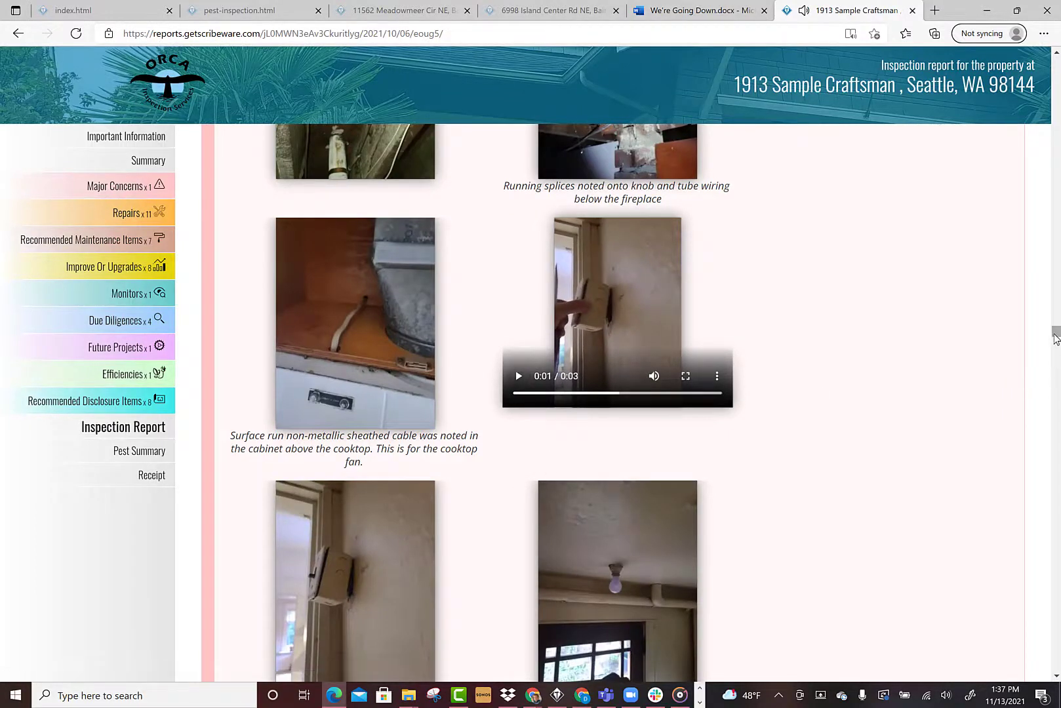
{"action": "left_click_drag", "start_coordinate": [1056, 336], "coordinate": [1055, 341]}
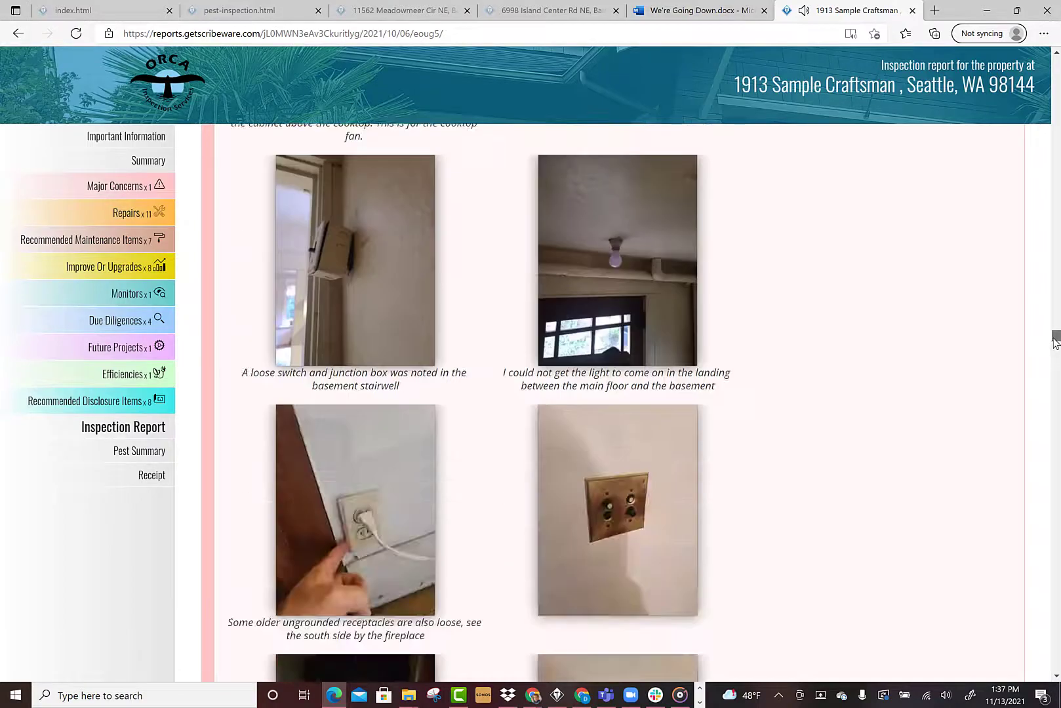
{"action": "left_click", "coordinate": [138, 435]}
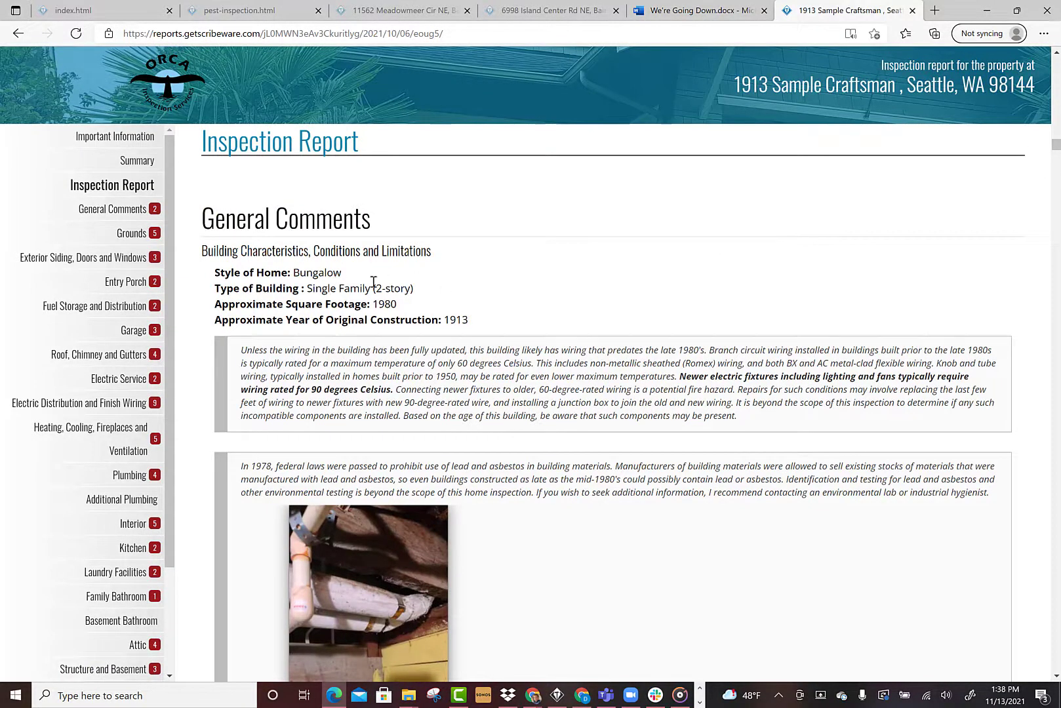
{"action": "scroll", "coordinate": [1056, 146], "scroll_direction": "up", "scroll_amount": 1}
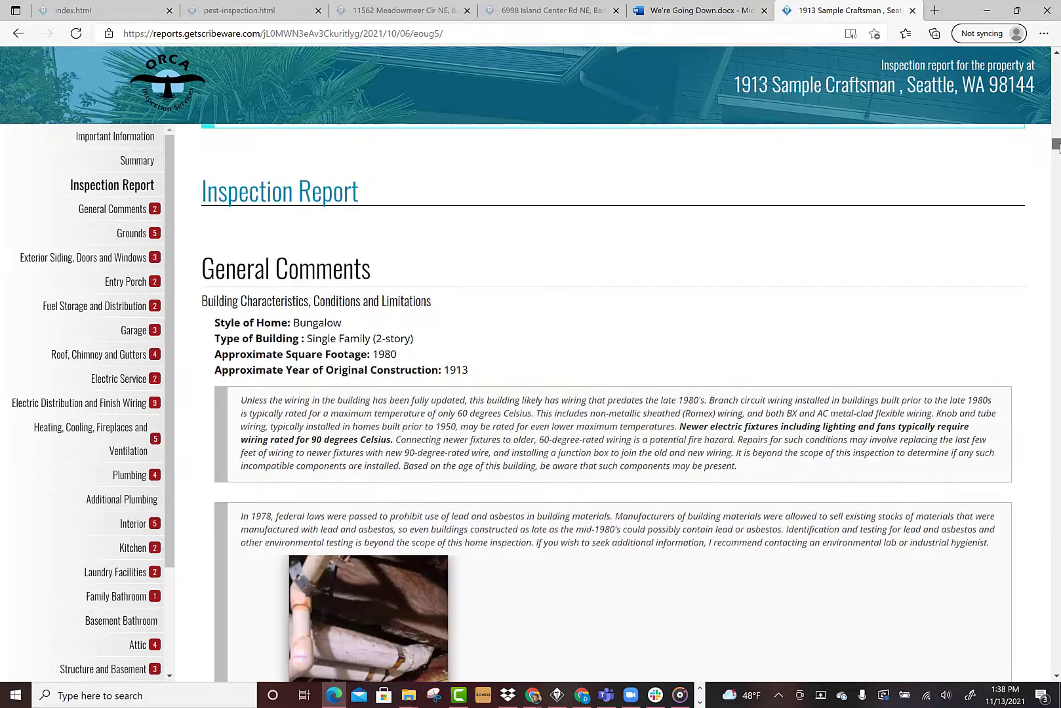
{"action": "left_click_drag", "start_coordinate": [1056, 146], "coordinate": [1056, 159]}
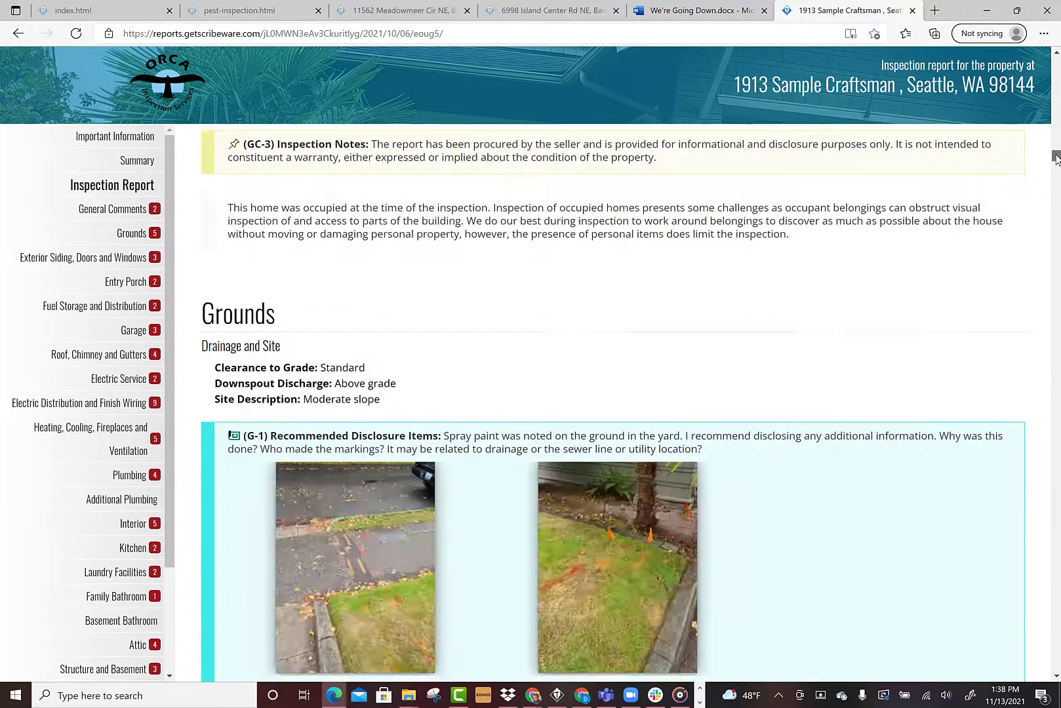
{"action": "scroll", "coordinate": [1055, 159], "scroll_direction": "down", "scroll_amount": 2}
{"action": "scroll", "coordinate": [1056, 160], "scroll_direction": "down", "scroll_amount": 1}
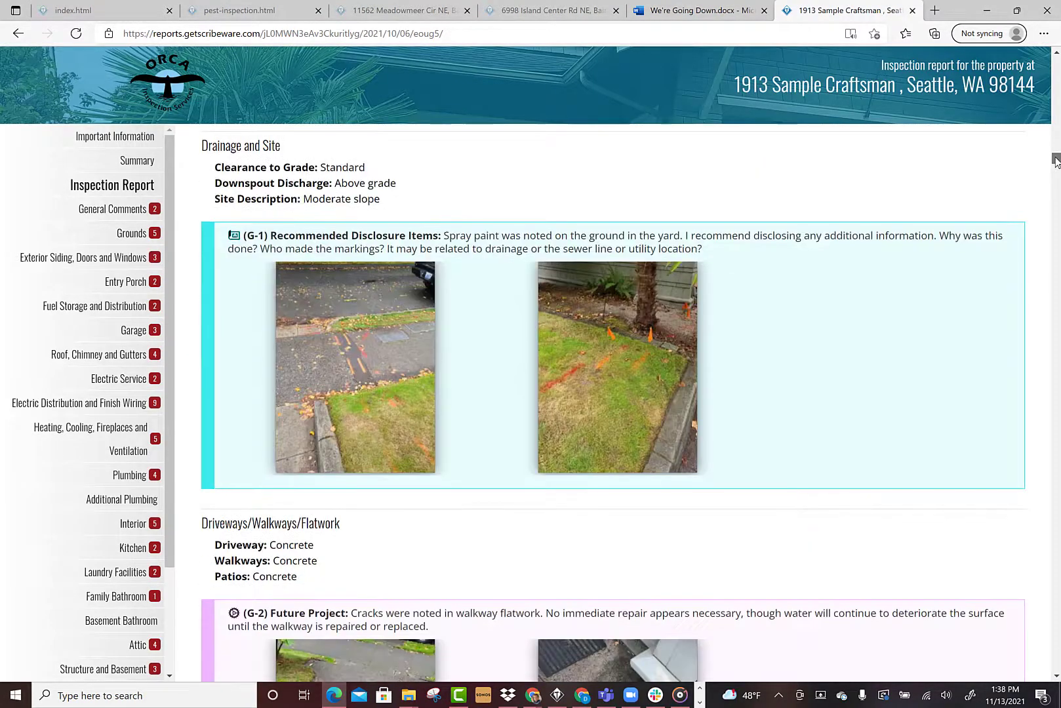
{"action": "scroll", "coordinate": [1056, 162], "scroll_direction": "down", "scroll_amount": 3}
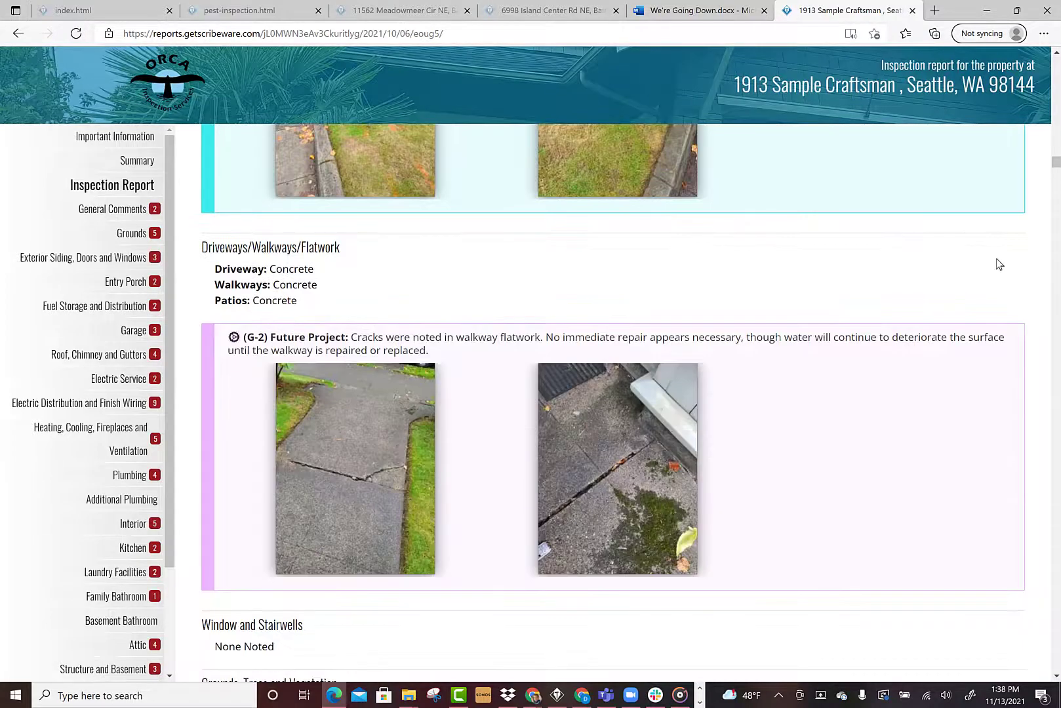
Enlarge a G-2 walkway crack photo in the lightbox.
{"action": "left_click", "coordinate": [358, 456]}
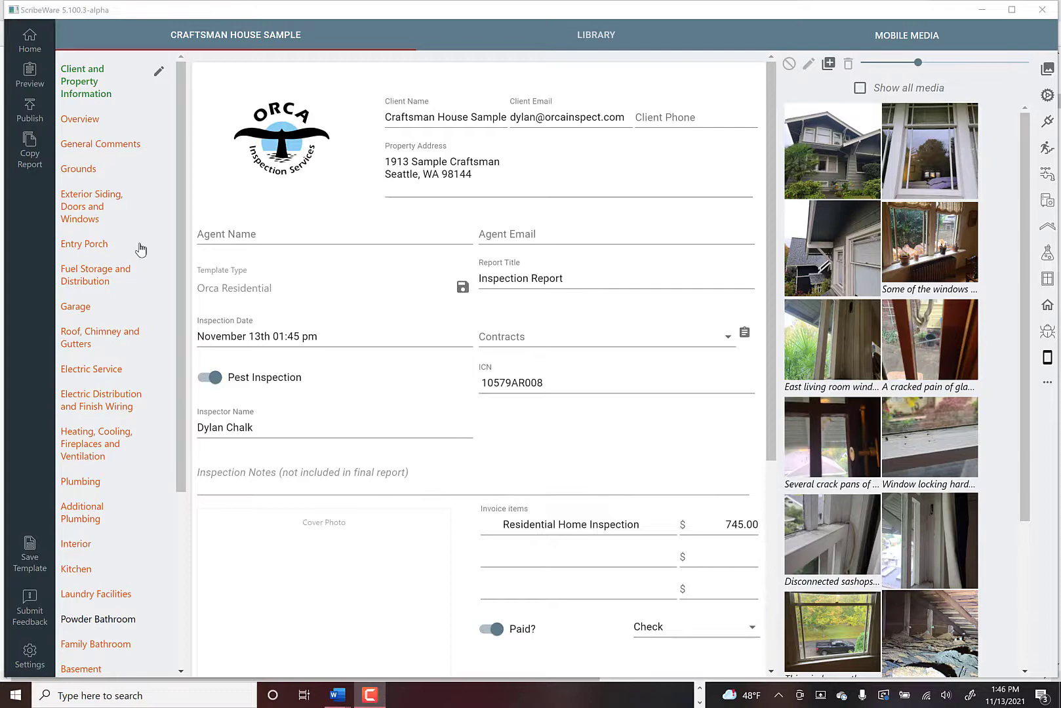
Navigate through the Interior and Plumbing chapters to the Water Heater section.
{"action": "left_click", "coordinate": [107, 83]}
{"action": "left_click", "coordinate": [75, 545]}
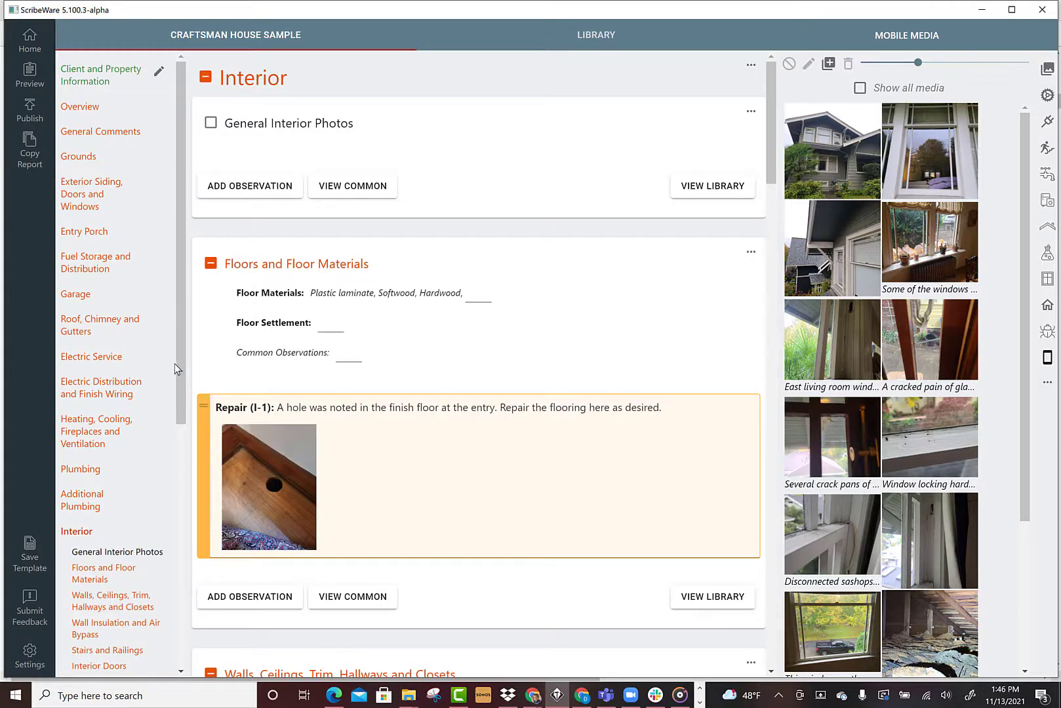
{"action": "left_click_drag", "start_coordinate": [181, 360], "coordinate": [179, 454]}
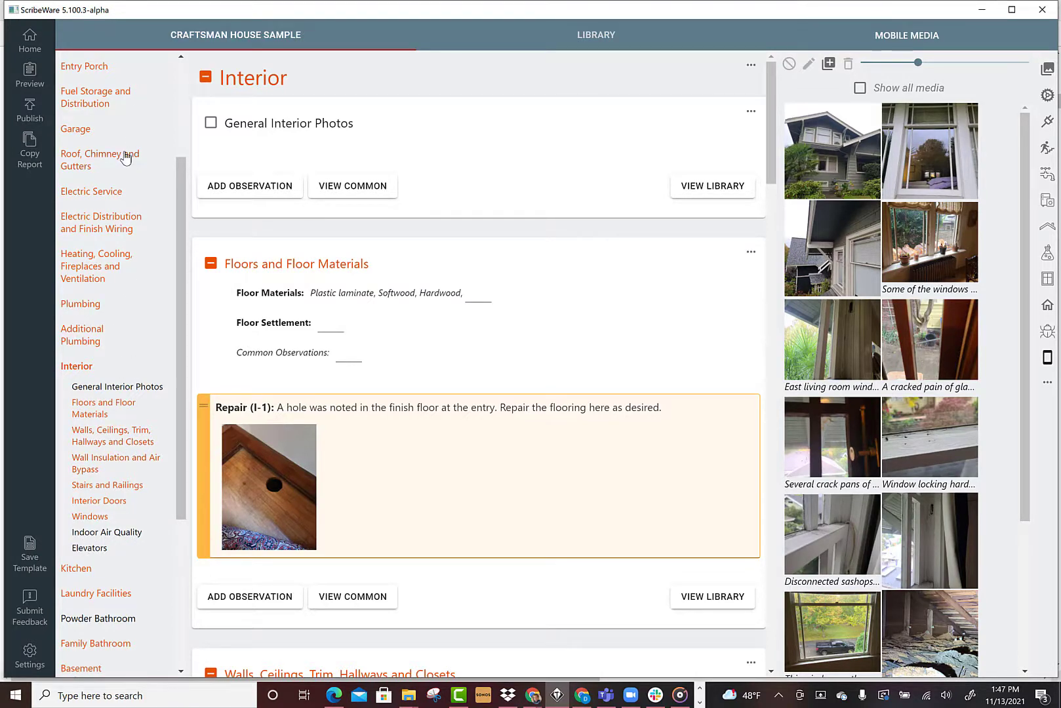
{"action": "scroll", "coordinate": [176, 278], "scroll_direction": "up", "scroll_amount": 1}
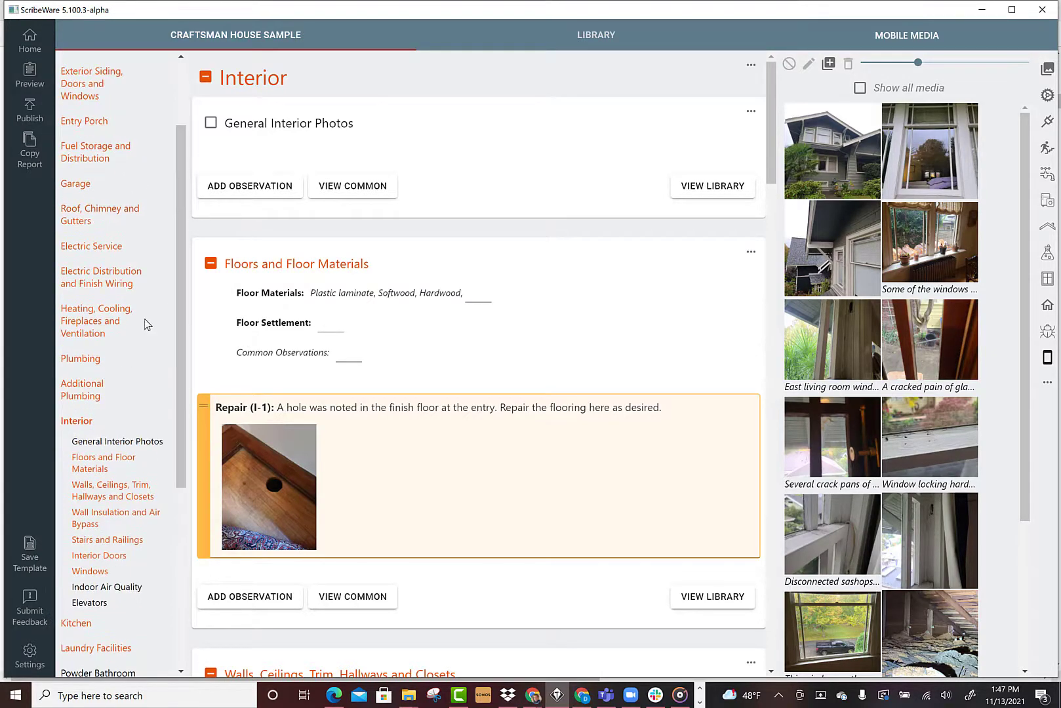
{"action": "left_click", "coordinate": [80, 360]}
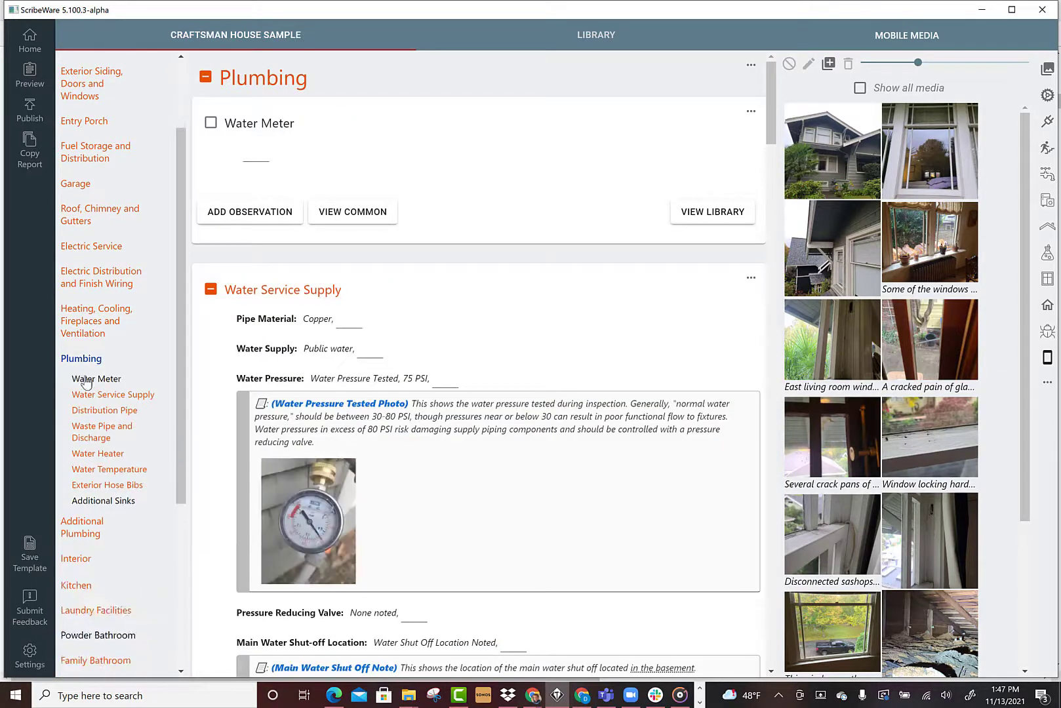
{"action": "left_click", "coordinate": [87, 455]}
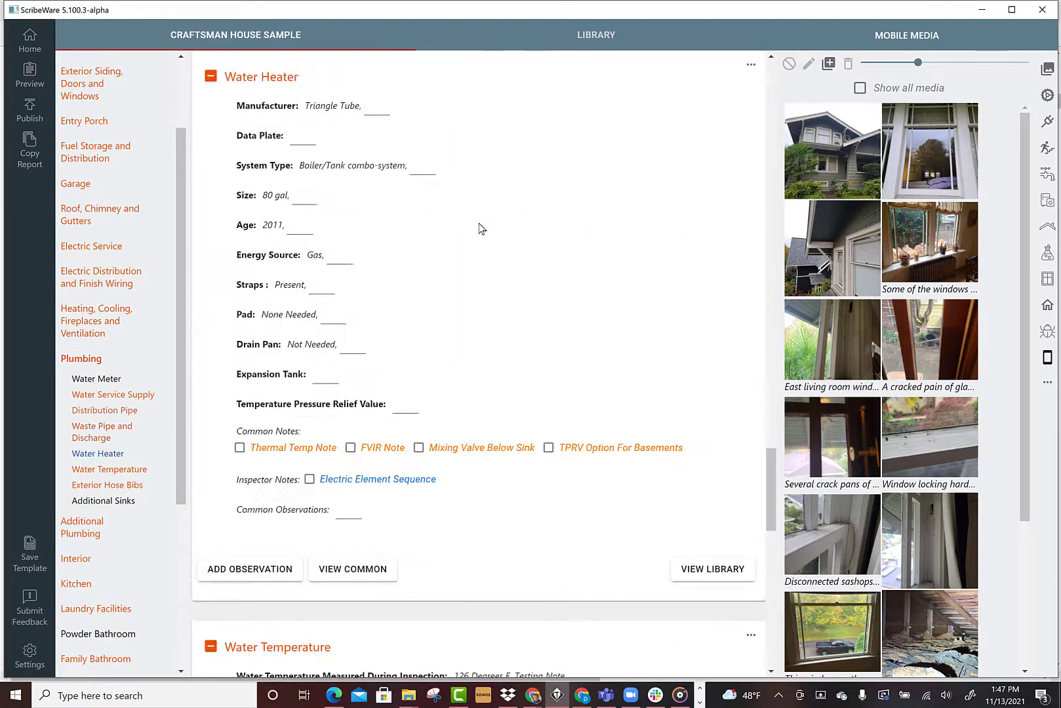
Duplicate the Water Heater section and edit the copy's title to 'Water Heater - Garage'.
{"action": "left_click", "coordinate": [751, 66]}
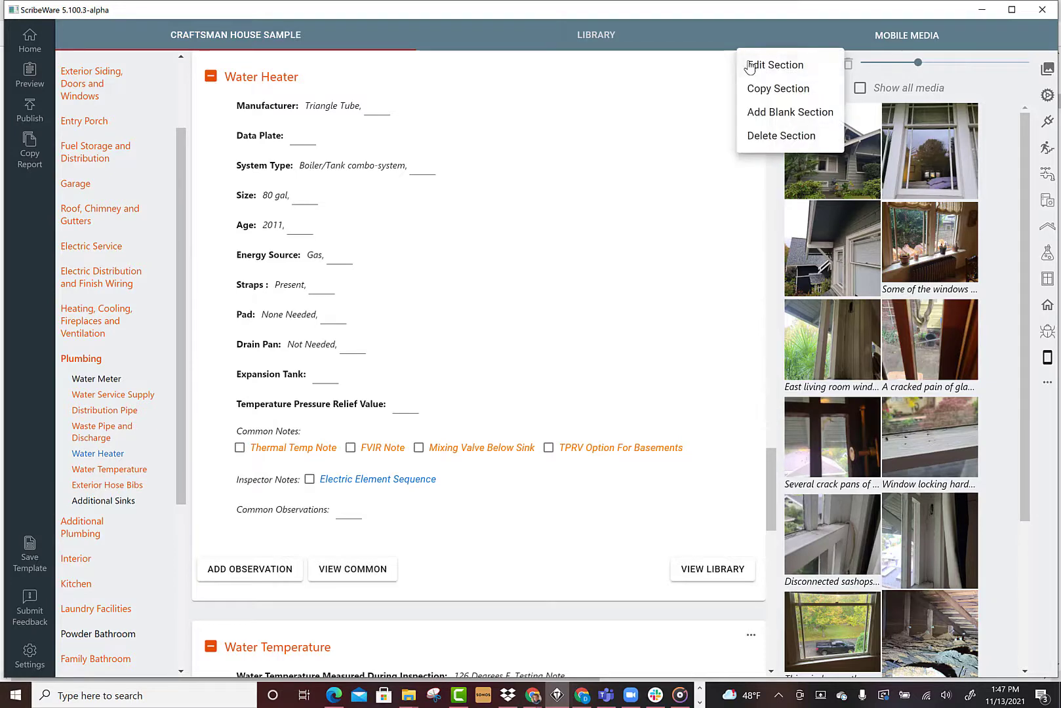
{"action": "left_click", "coordinate": [766, 94]}
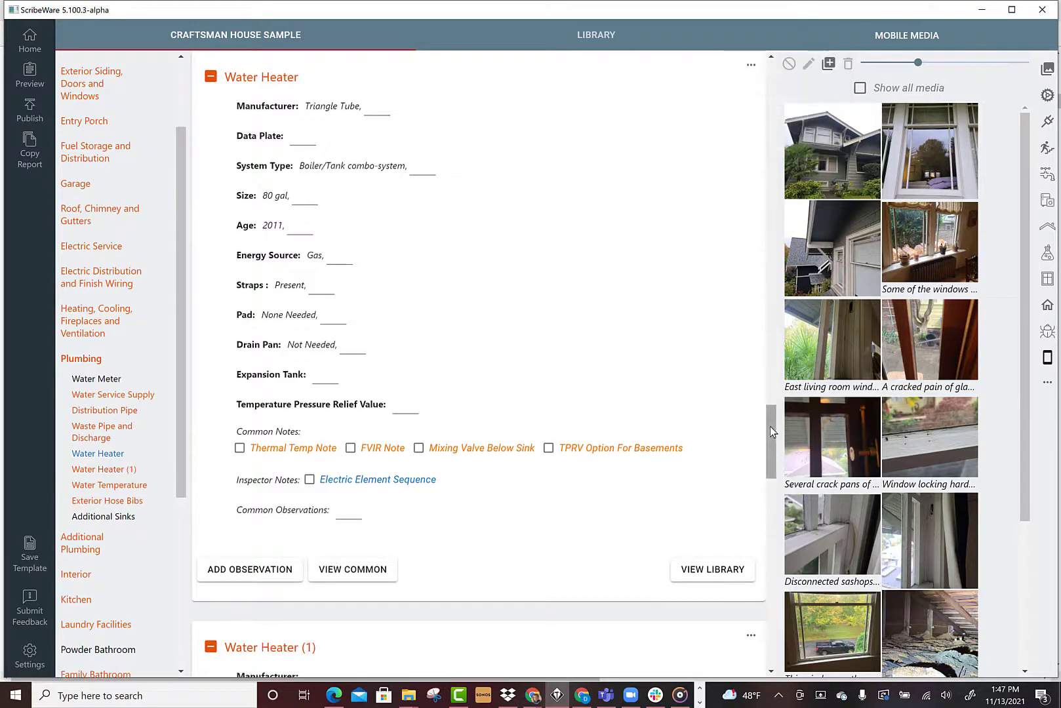
{"action": "scroll", "coordinate": [770, 427], "scroll_direction": "down", "scroll_amount": 3}
{"action": "double_click", "coordinate": [328, 387]}
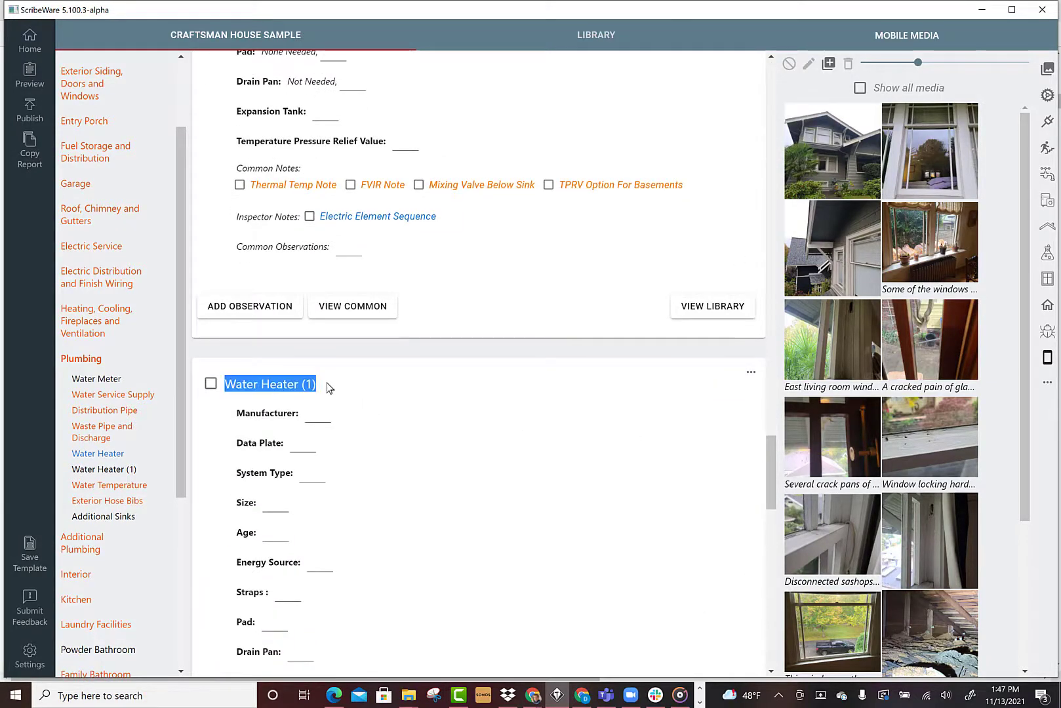
{"action": "left_click", "coordinate": [328, 388]}
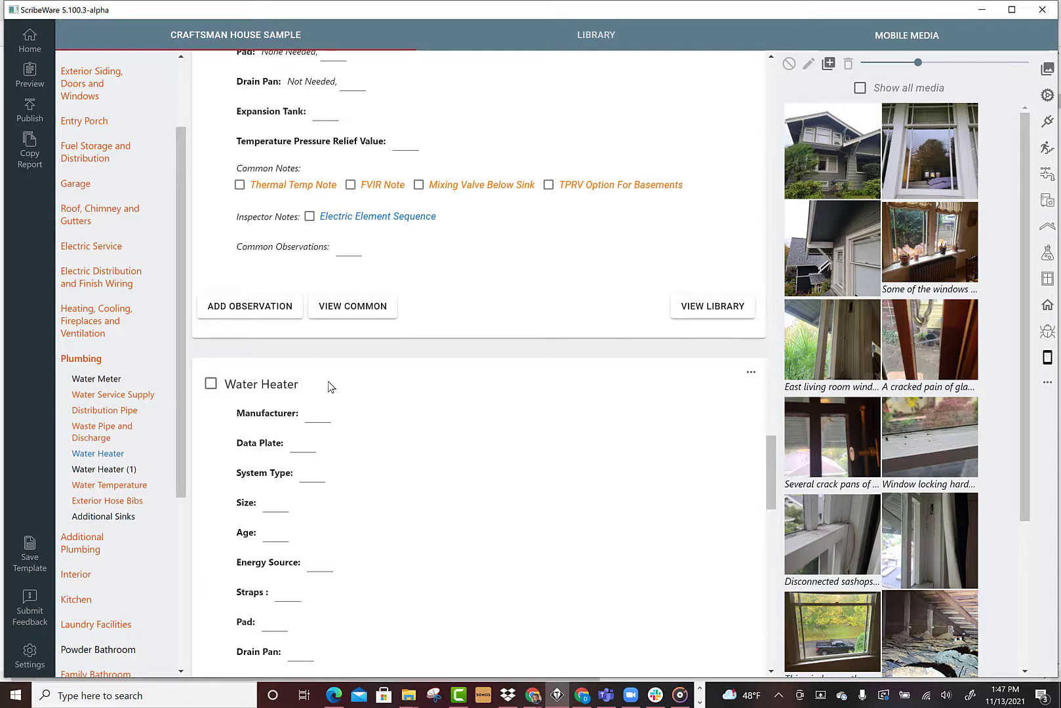
{"action": "type", "text": "-Gara"}
{"action": "type", "text": "ge"}
{"action": "left_click_drag", "start_coordinate": [182, 326], "coordinate": [187, 521]}
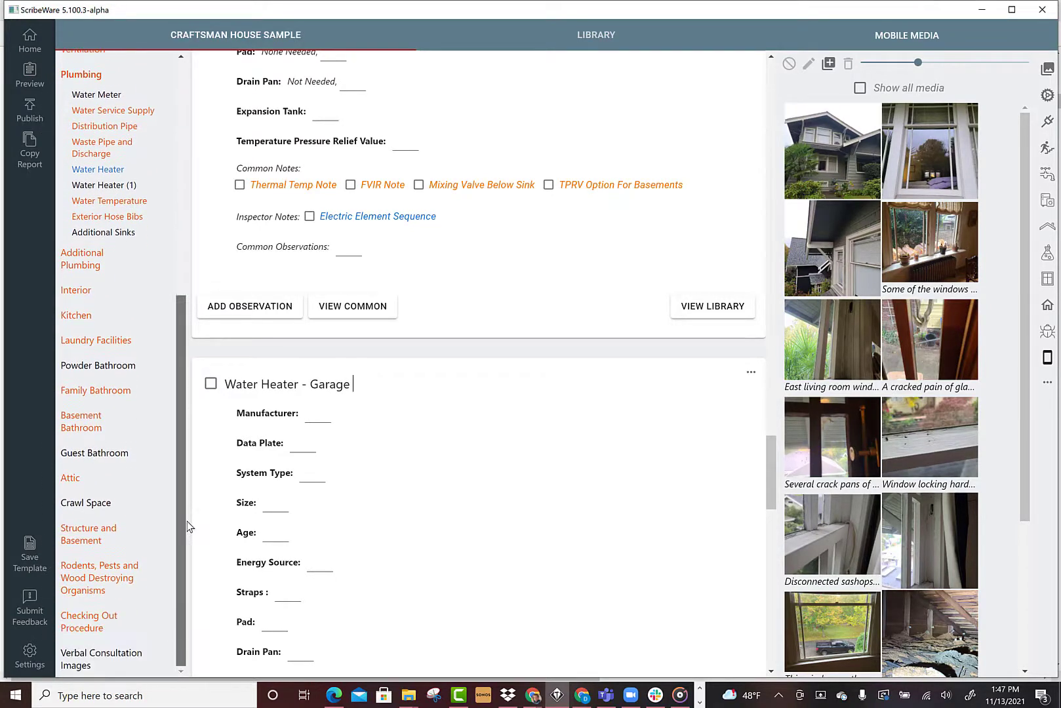
Mark all Crawl Space items inspected and set the house front photo as cover photo.
{"action": "left_click", "coordinate": [85, 503]}
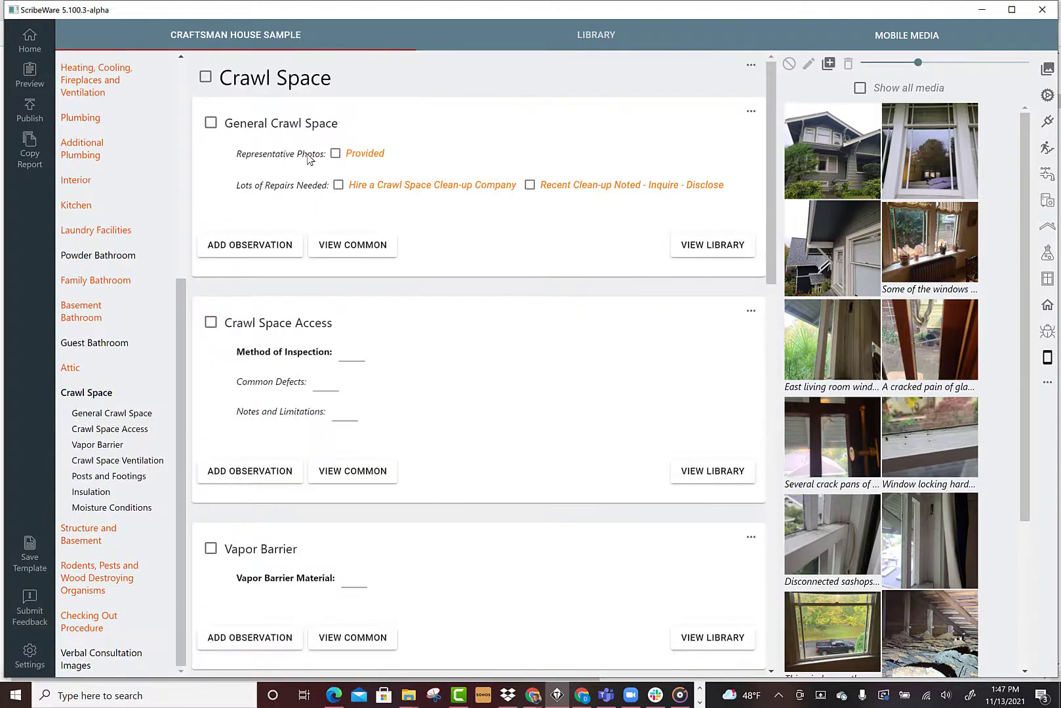
{"action": "left_click", "coordinate": [205, 76]}
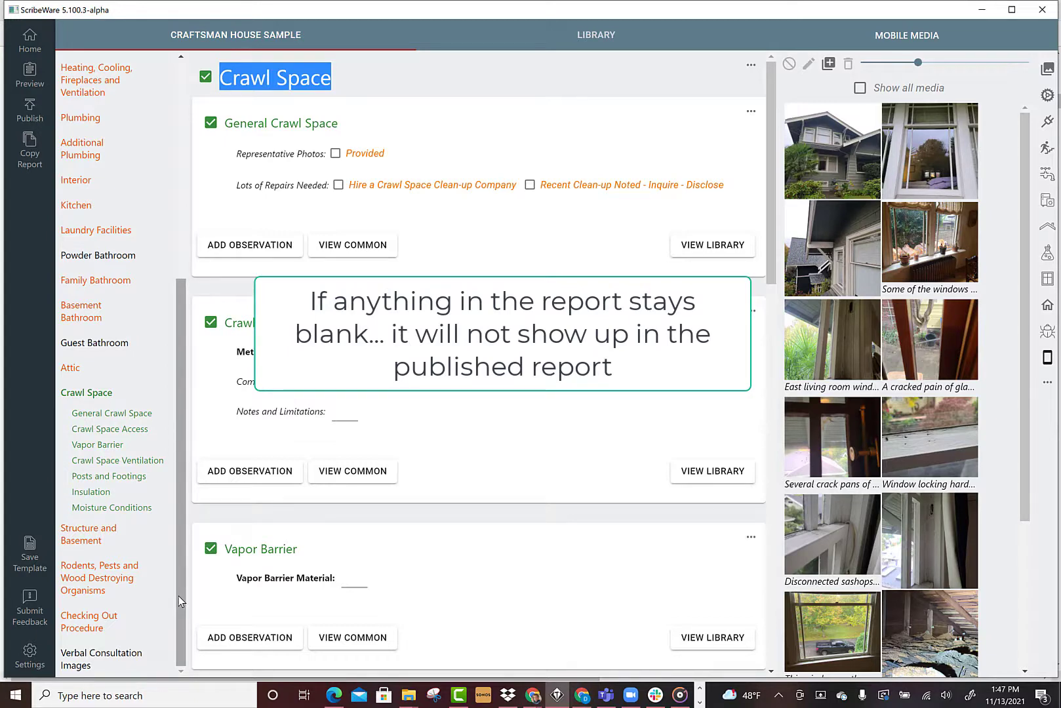
{"action": "left_click_drag", "start_coordinate": [175, 580], "coordinate": [166, 194]}
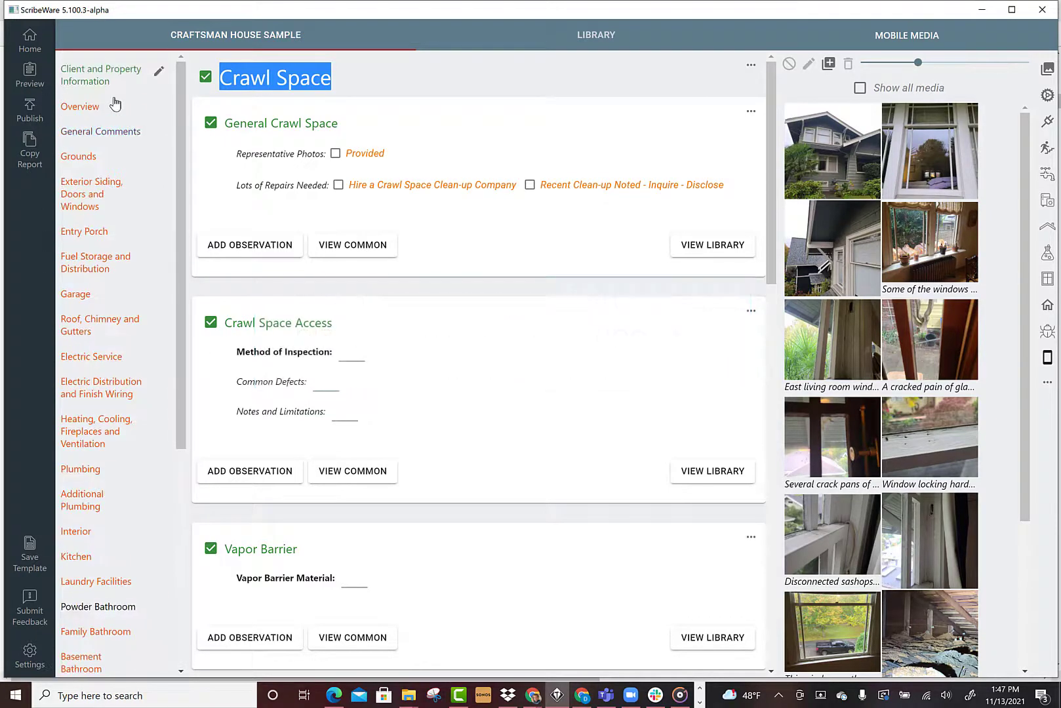
{"action": "left_click", "coordinate": [80, 78]}
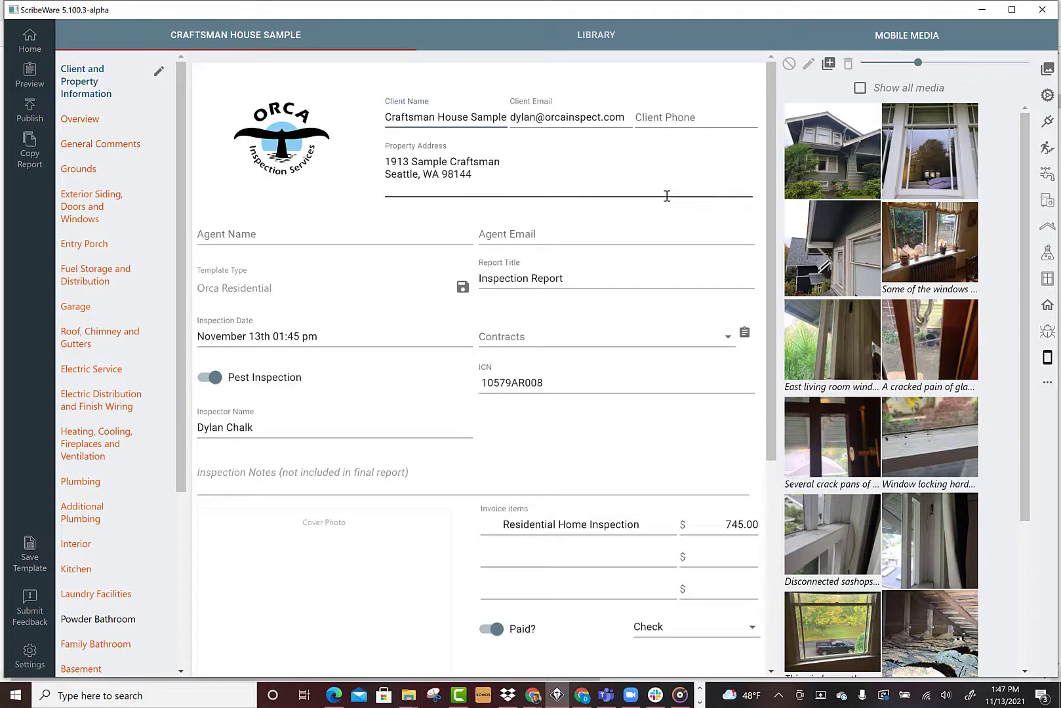
{"action": "scroll", "coordinate": [768, 198], "scroll_direction": "down", "scroll_amount": 1}
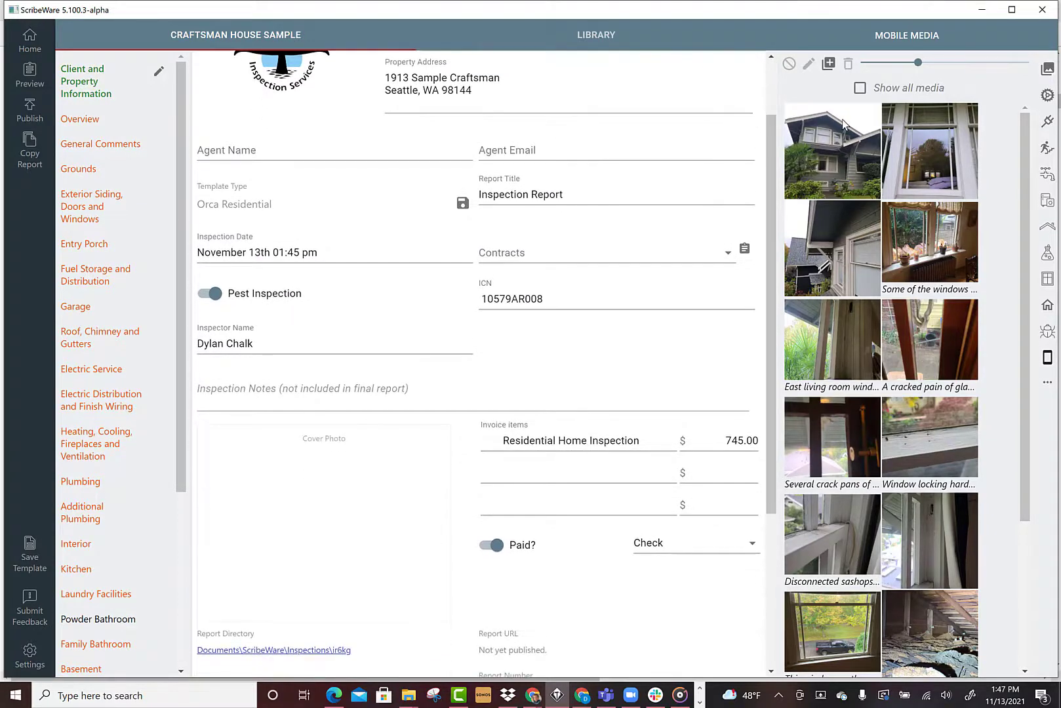
{"action": "left_click_drag", "start_coordinate": [832, 150], "coordinate": [282, 480]}
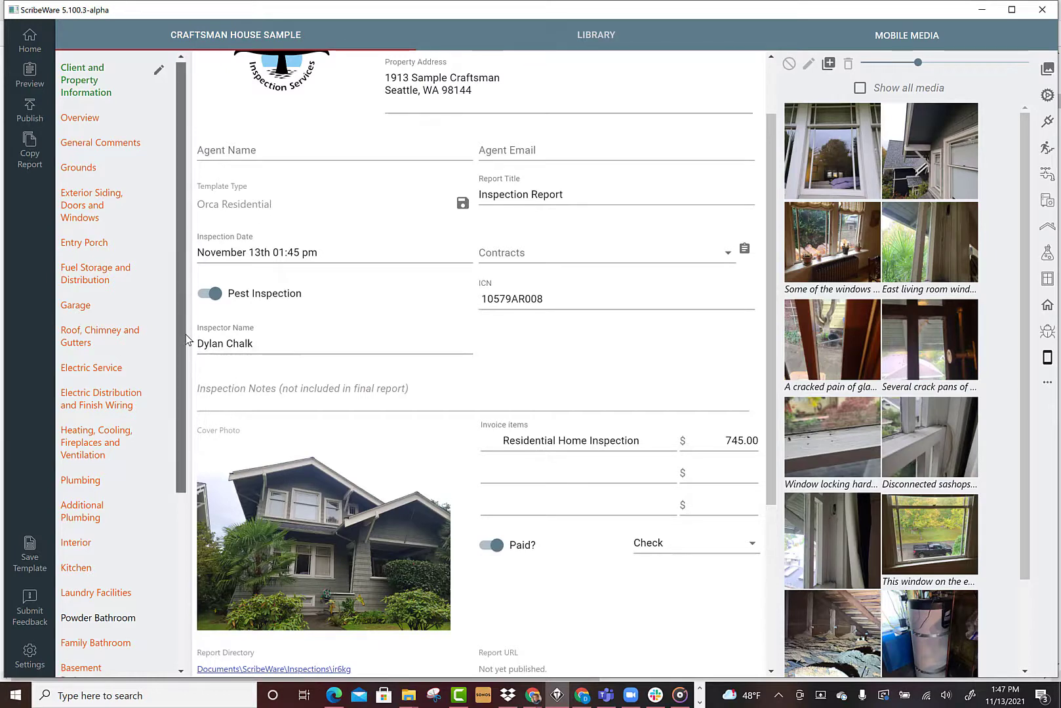
{"action": "left_click_drag", "start_coordinate": [182, 341], "coordinate": [176, 405]}
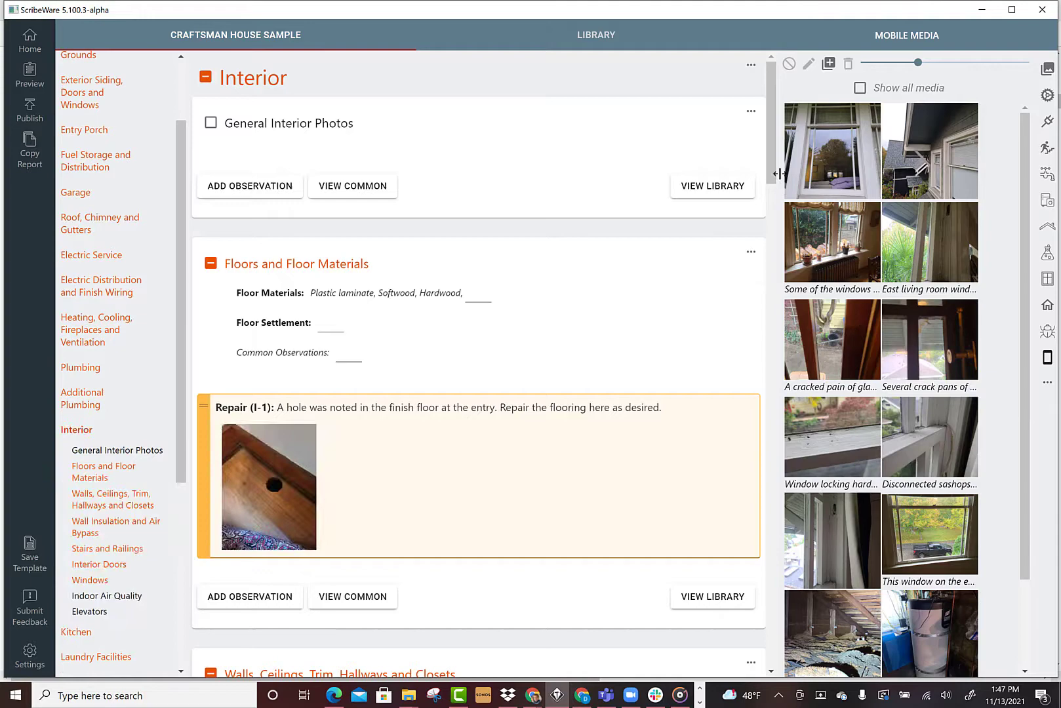
{"action": "mouse_move", "coordinate": [778, 173]}
{"action": "left_mouse_down"}
{"action": "mouse_move", "coordinate": [756, 614]}
{"action": "mouse_move", "coordinate": [754, 580]}
{"action": "left_mouse_up"}
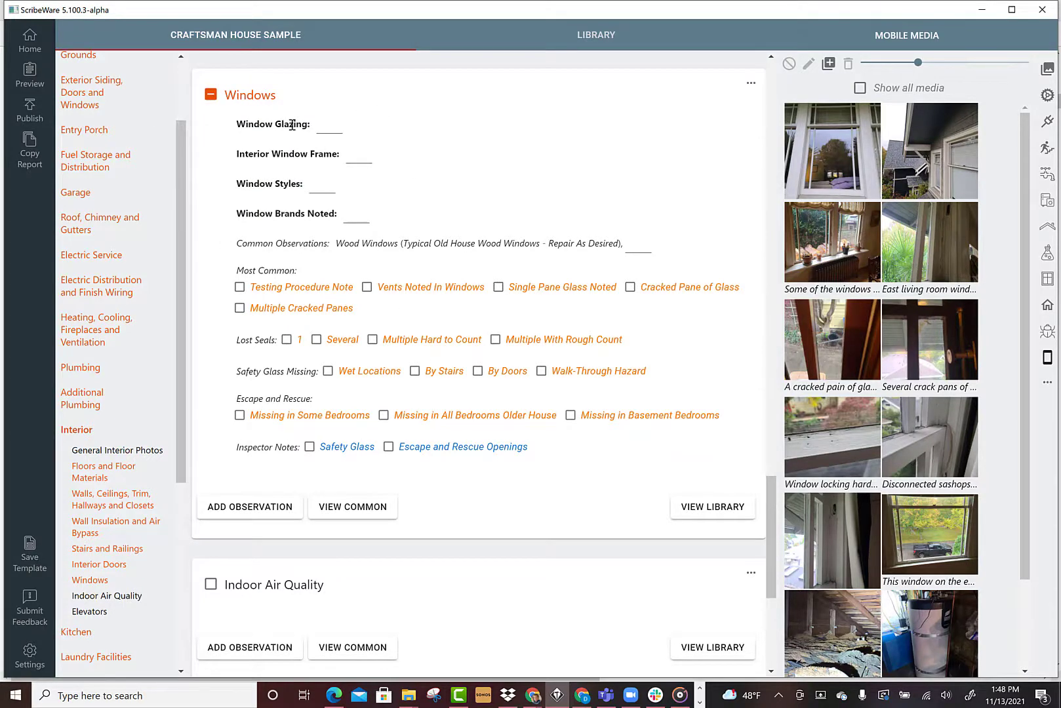
Set window glazing to Single pane and frame materials to Wood and Metal.
{"action": "left_click", "coordinate": [336, 128]}
{"action": "left_click", "coordinate": [352, 154]}
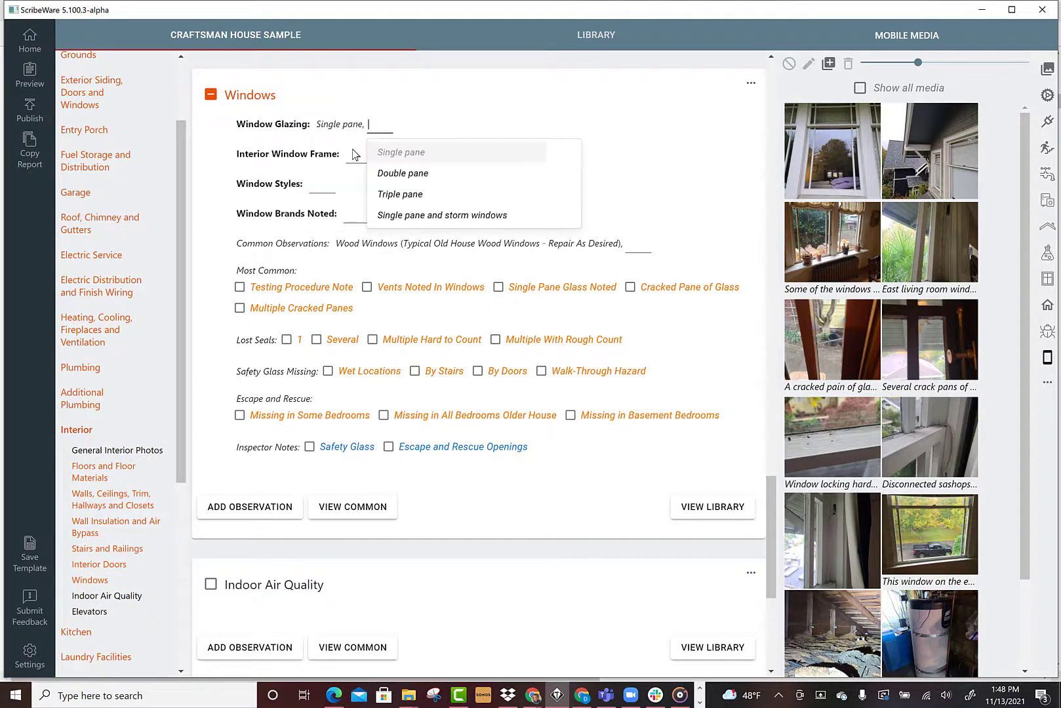
{"action": "left_click", "coordinate": [382, 187]}
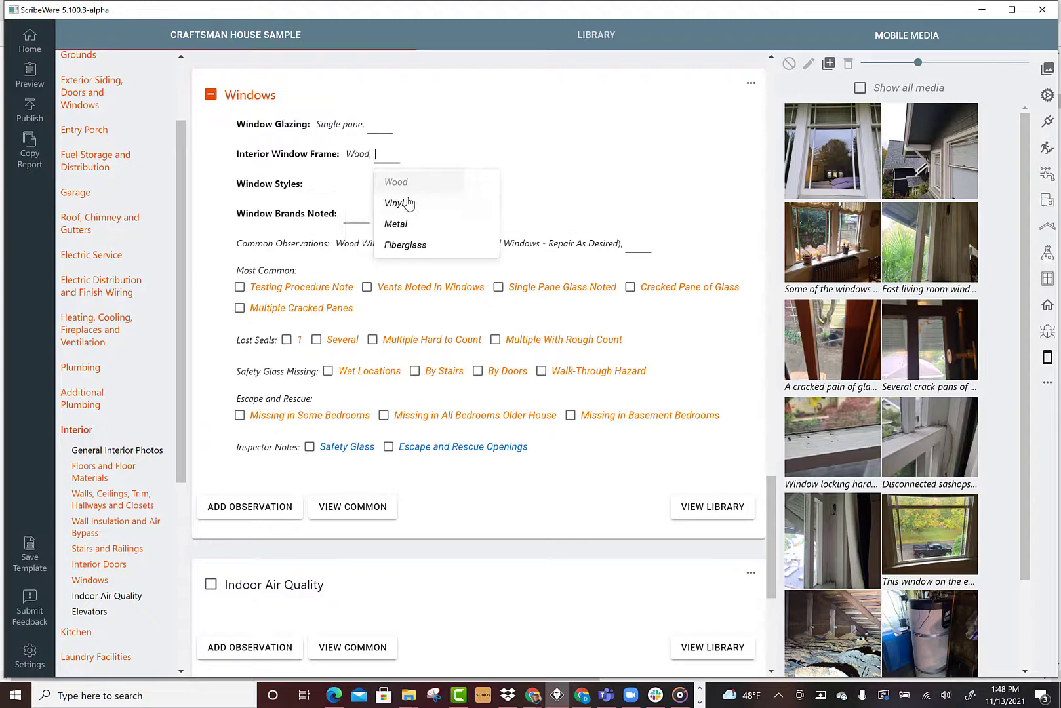
{"action": "left_click", "coordinate": [405, 225]}
Set window styles to Single hung and Fixed pane, leaving brands empty.
{"action": "left_click", "coordinate": [331, 191]}
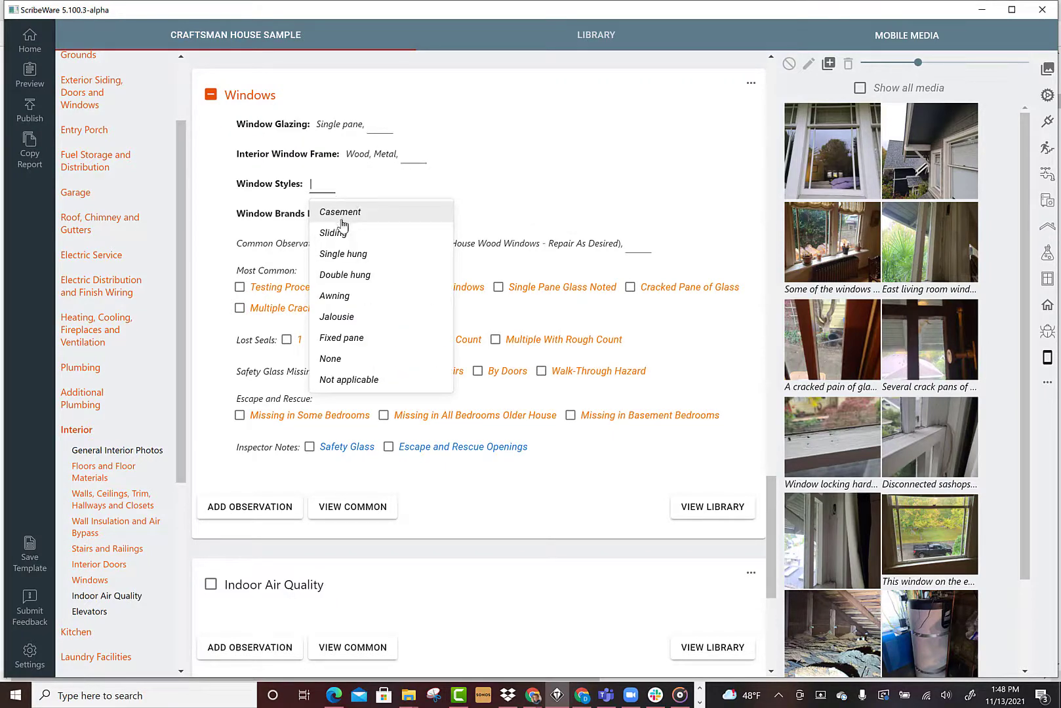
{"action": "left_click", "coordinate": [343, 254]}
{"action": "left_click", "coordinate": [389, 339]}
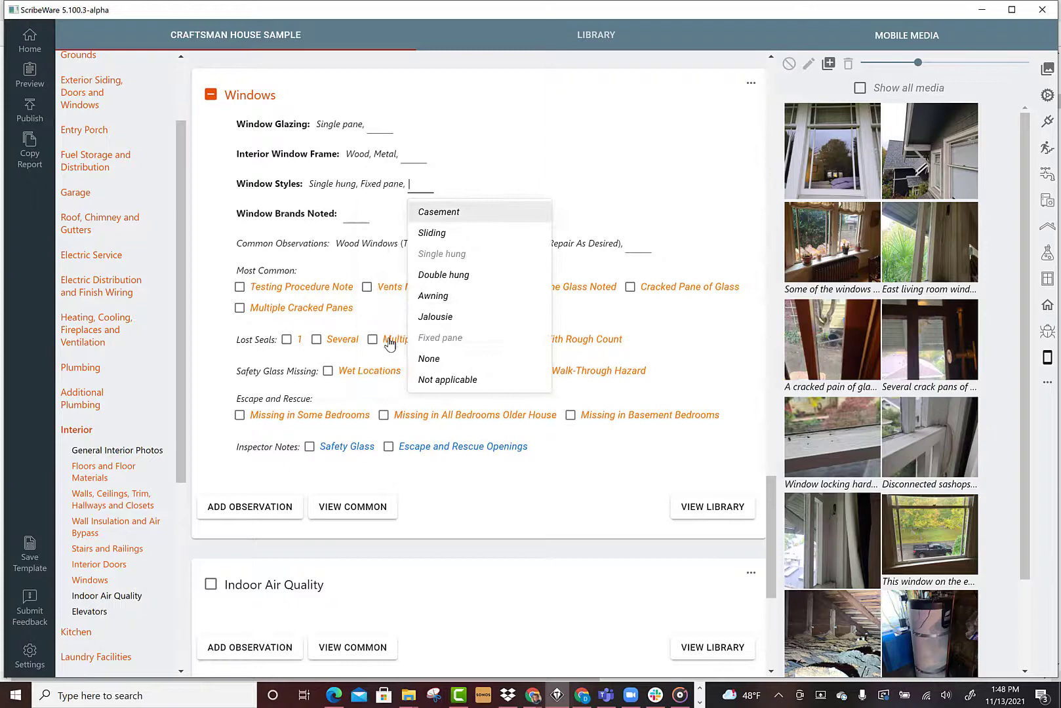
{"action": "left_click", "coordinate": [398, 226]}
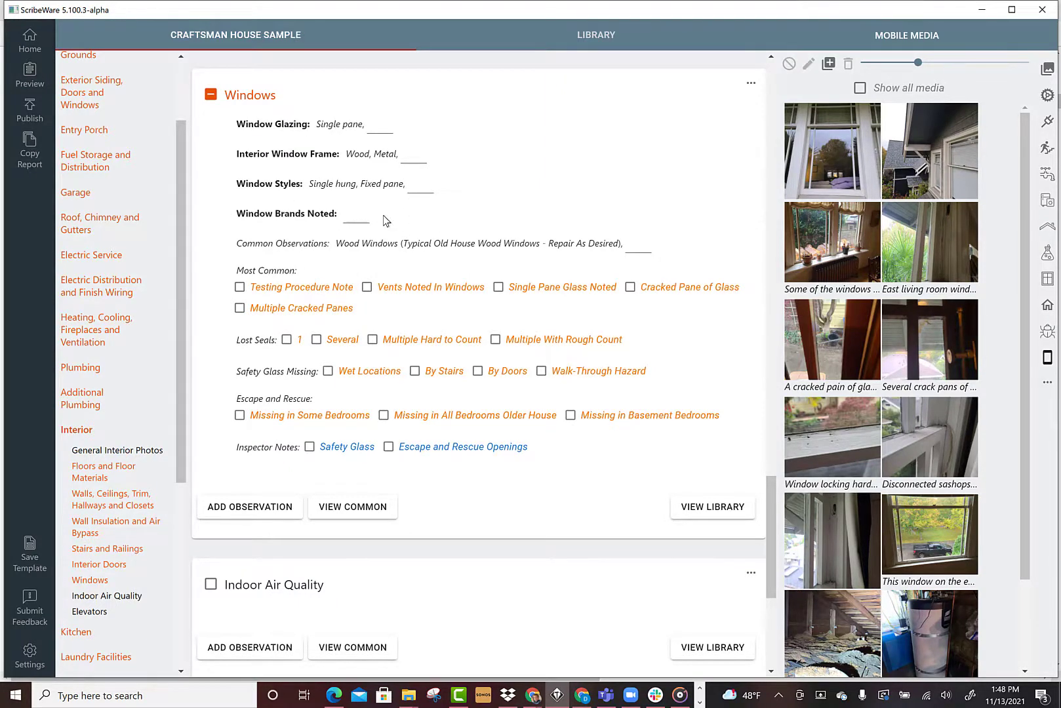
{"action": "left_click", "coordinate": [346, 222]}
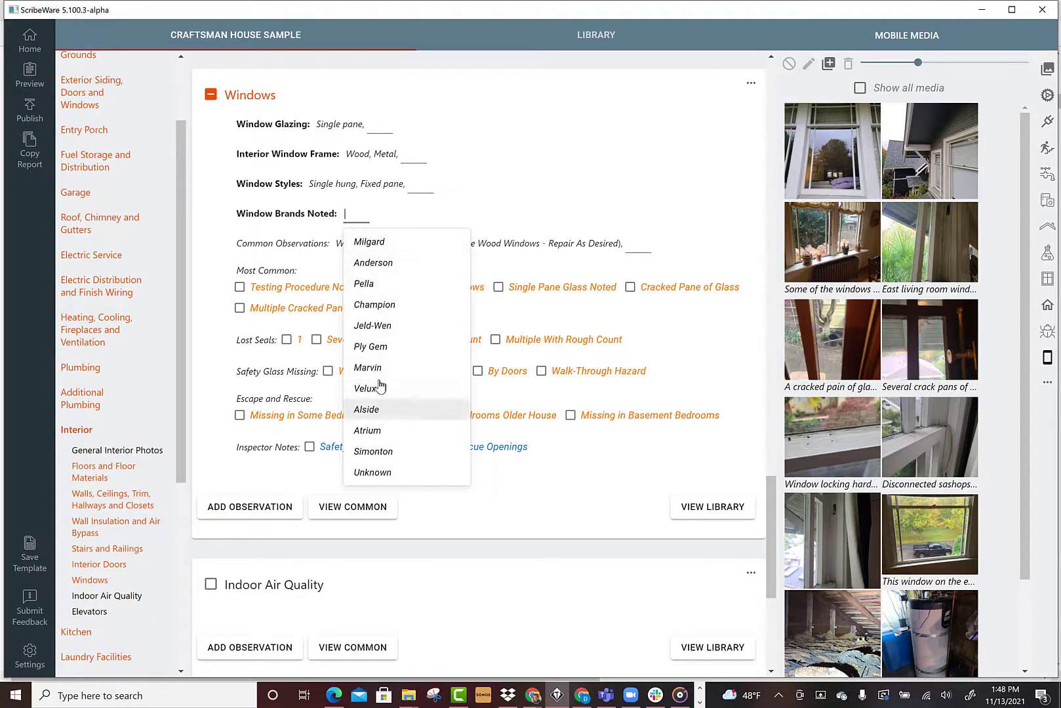
{"action": "left_click", "coordinate": [473, 201]}
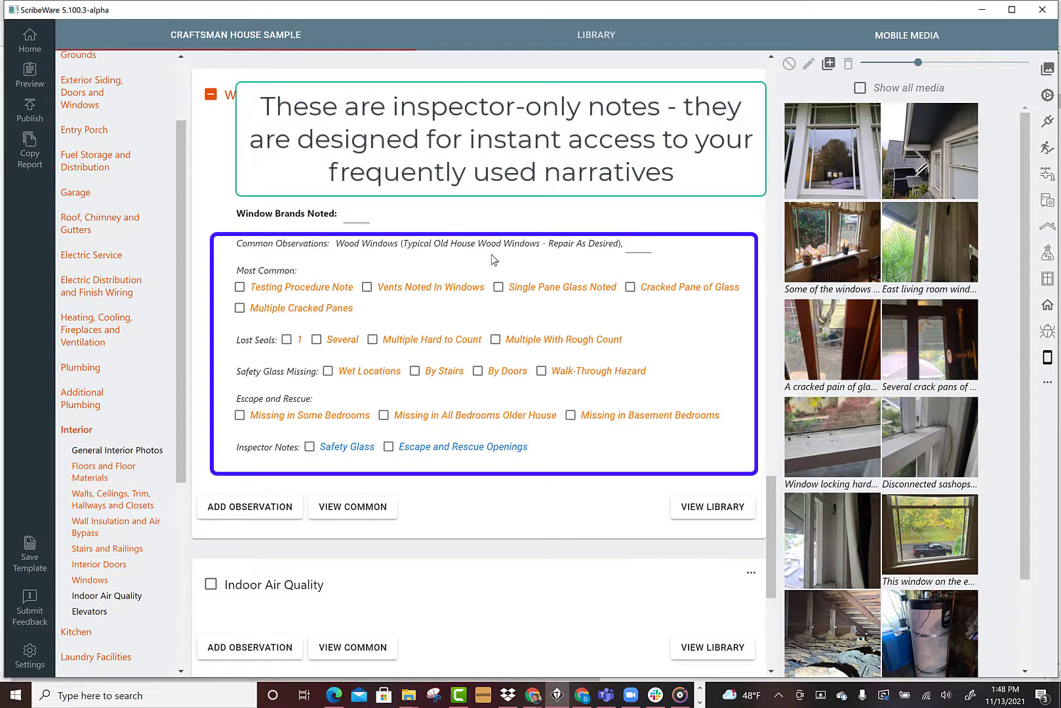
Add an Old Windows Note observation to Windows and drag the selected window photos into it.
{"action": "left_click", "coordinate": [251, 509]}
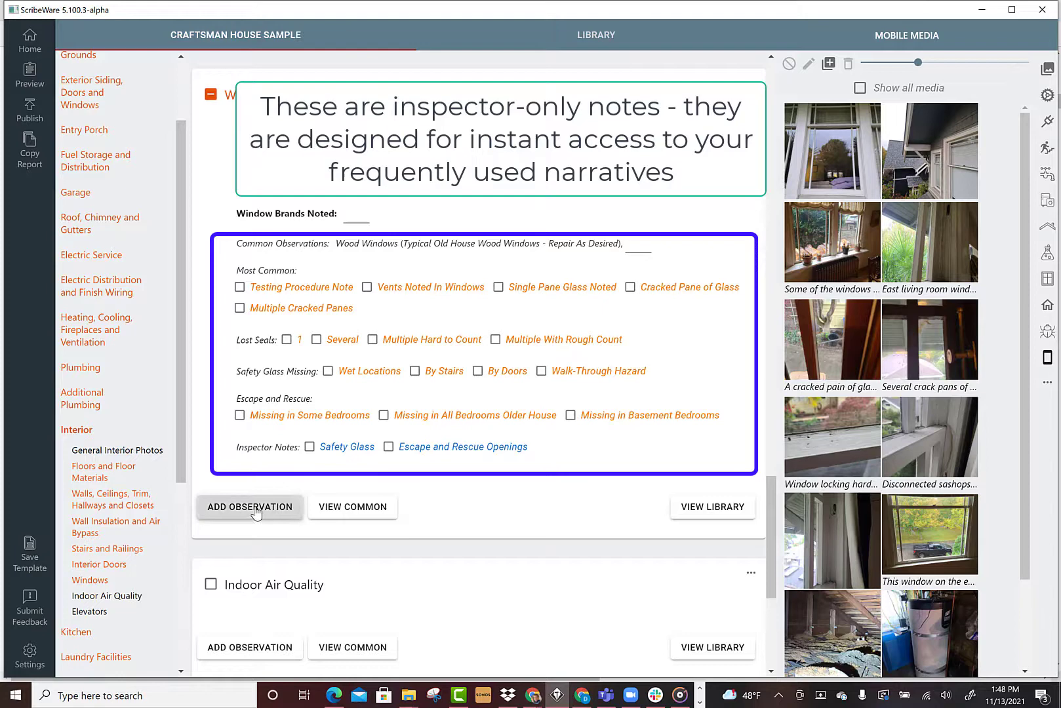
{"action": "type", "text": "wo"}
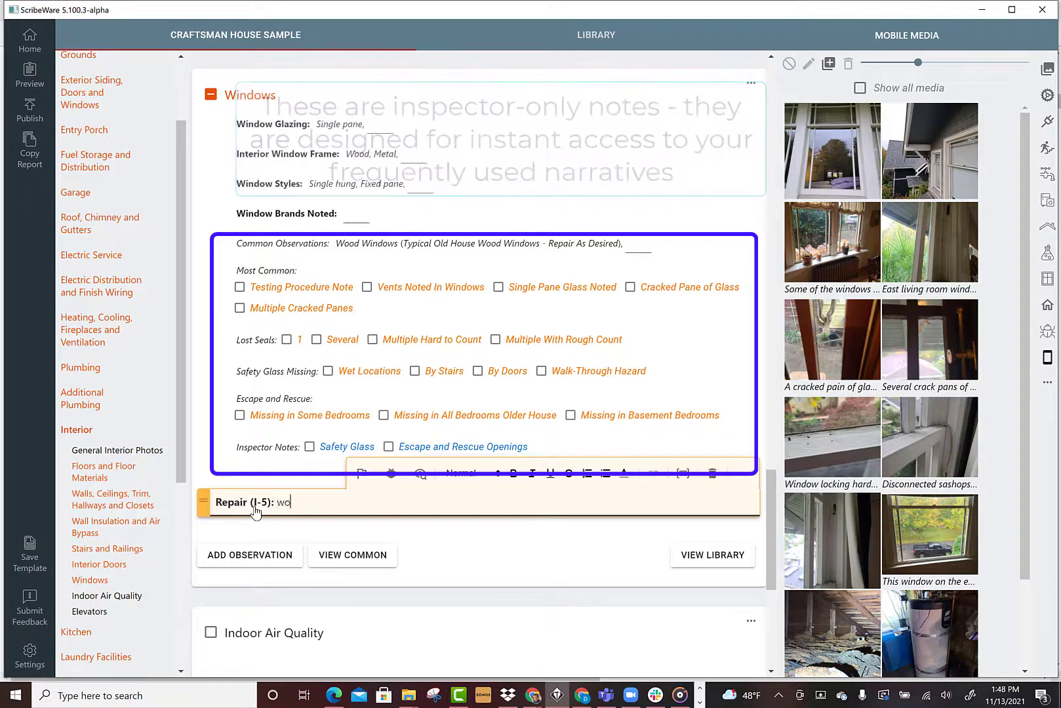
{"action": "type", "text": "od"}
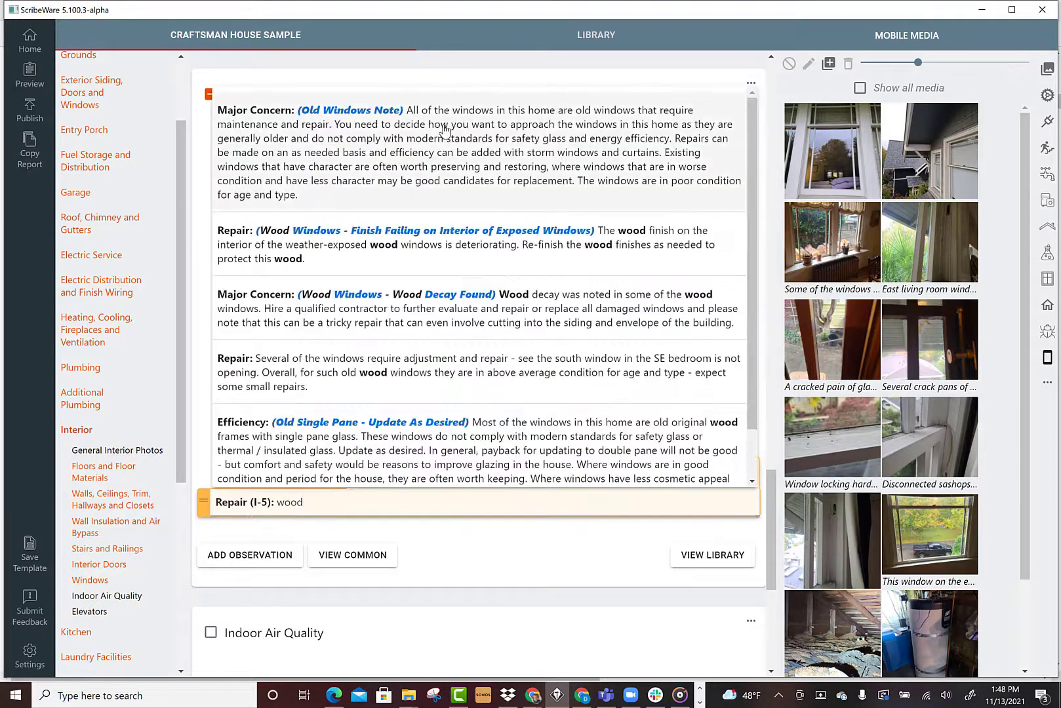
{"action": "left_click", "coordinate": [462, 135]}
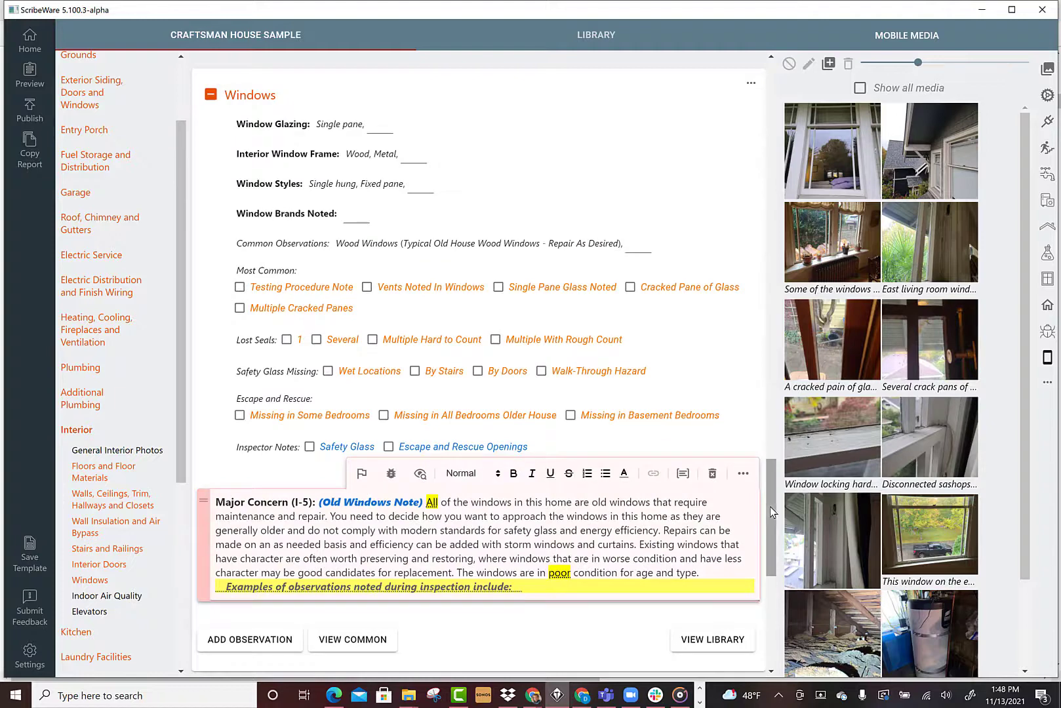
{"action": "left_click_drag", "start_coordinate": [770, 508], "coordinate": [771, 541]}
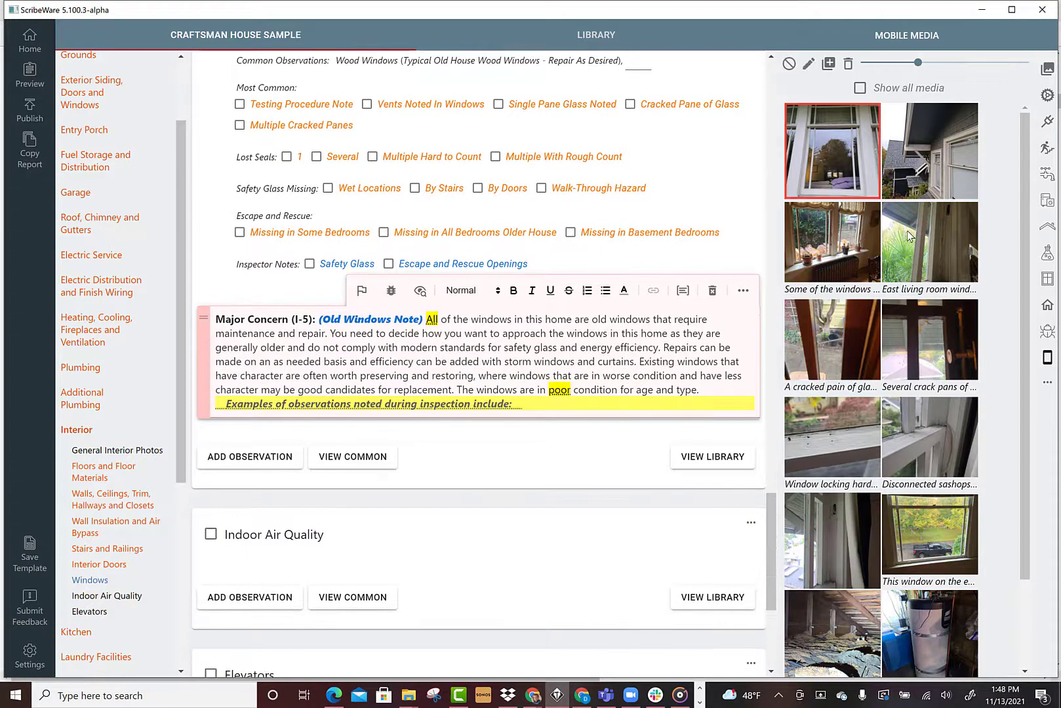
{"action": "left_click", "coordinate": [832, 240]}
{"action": "left_click", "coordinate": [929, 240]}
{"action": "left_click", "coordinate": [832, 341]}
{"action": "left_click", "coordinate": [930, 340]}
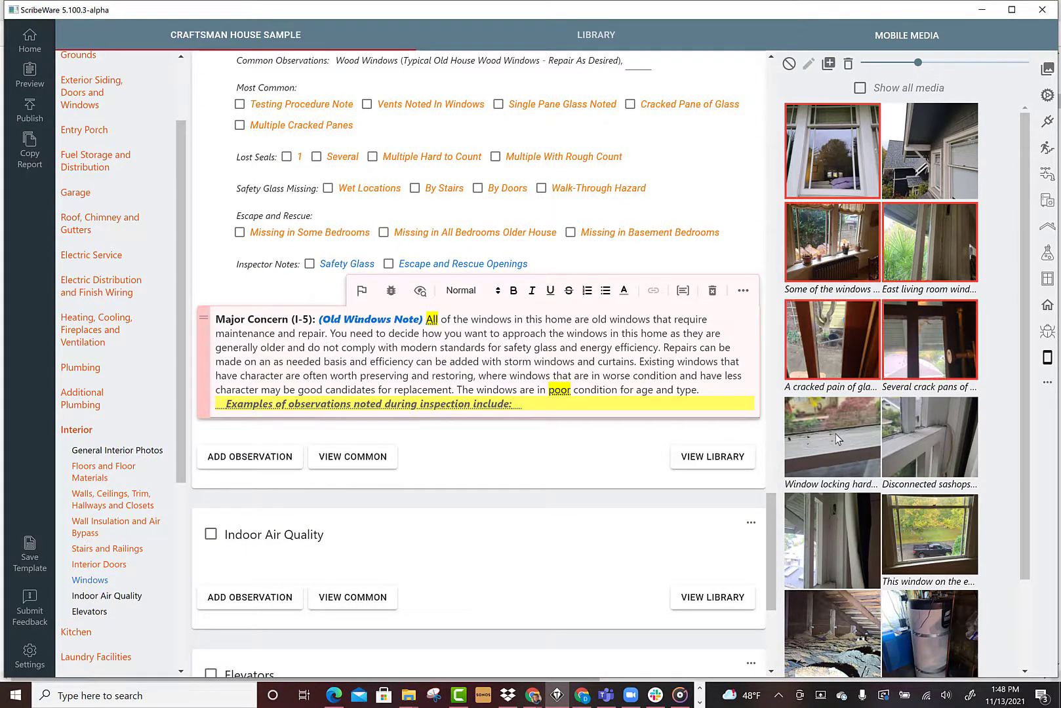
{"action": "left_click", "coordinate": [836, 439]}
{"action": "left_click", "coordinate": [930, 439]}
{"action": "left_click", "coordinate": [816, 548]}
{"action": "left_click", "coordinate": [905, 538]}
{"action": "left_click_drag", "start_coordinate": [905, 539], "coordinate": [507, 355]}
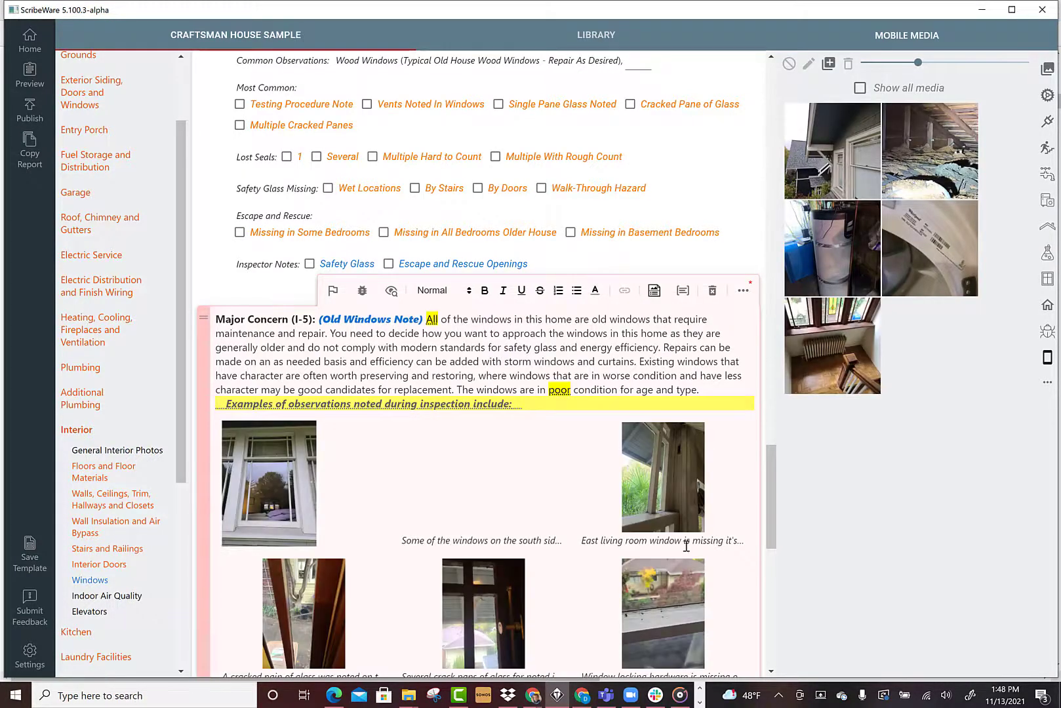
{"action": "left_click_drag", "start_coordinate": [769, 501], "coordinate": [758, 530]}
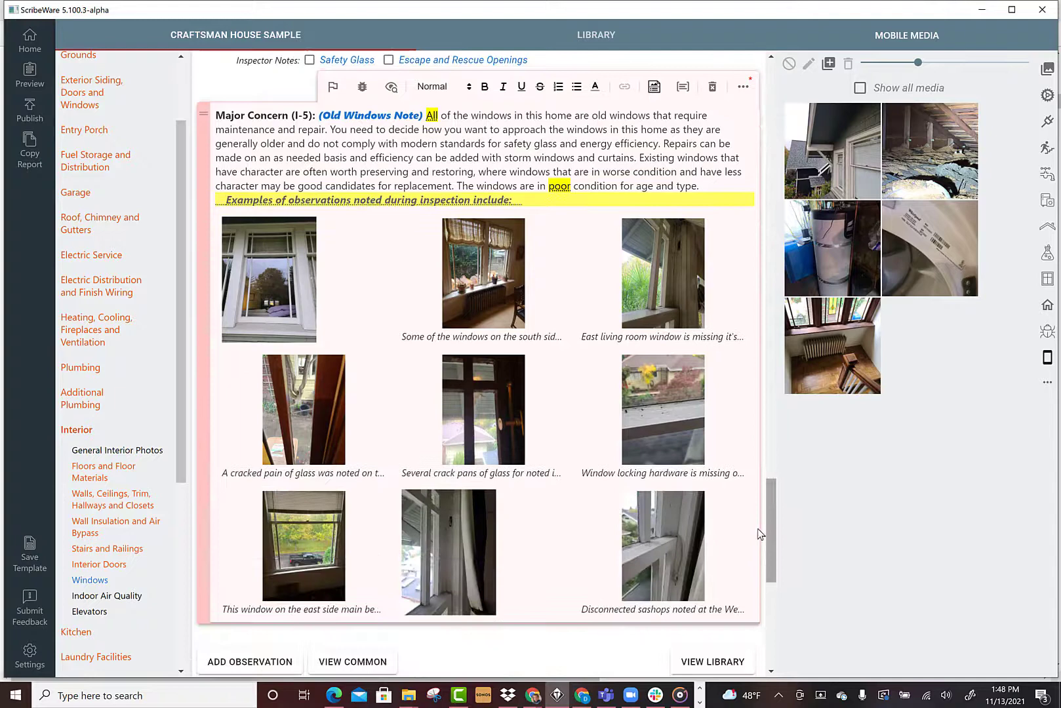
Add examples: inoperable windows, single pane, guillotine, sash ropes, loose/missing hardware, cracked panes.
{"action": "mouse_move", "coordinate": [269, 279]}
{"action": "left_click", "coordinate": [328, 204]}
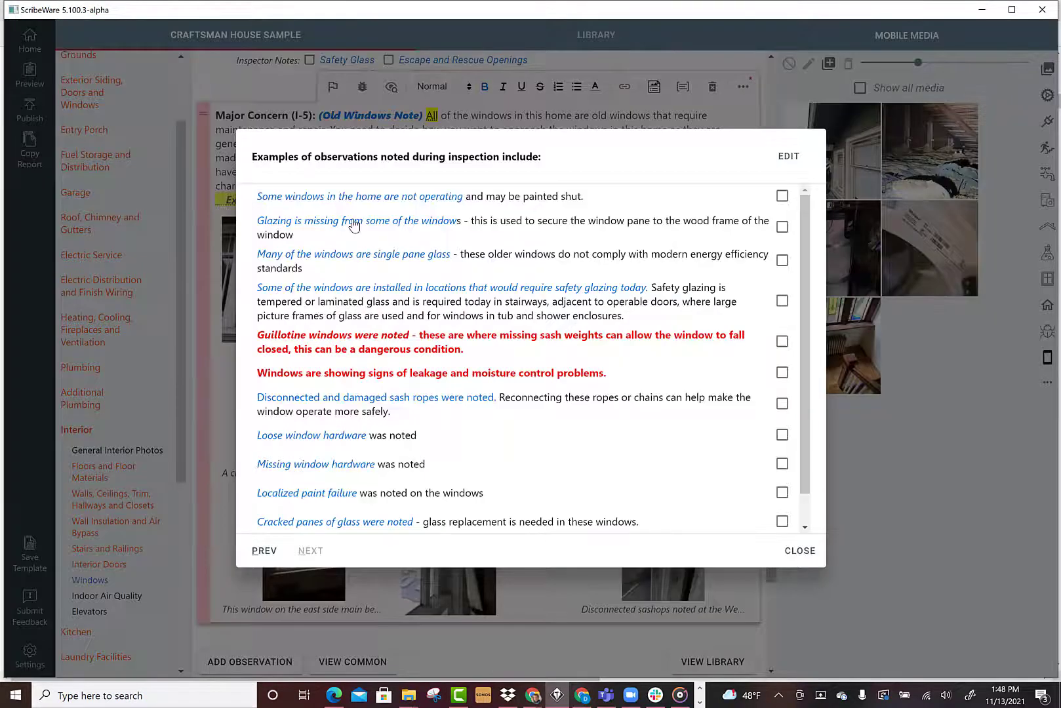
{"action": "left_click", "coordinate": [324, 198]}
{"action": "left_click", "coordinate": [448, 260]}
{"action": "left_click", "coordinate": [415, 341]}
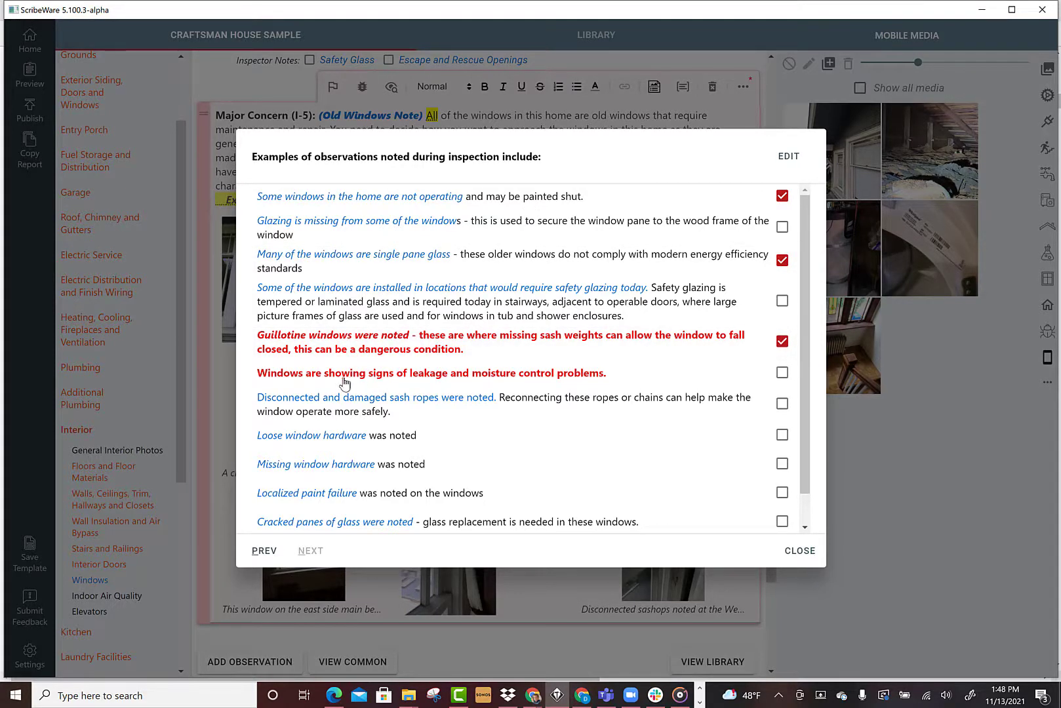
{"action": "left_click", "coordinate": [357, 408]}
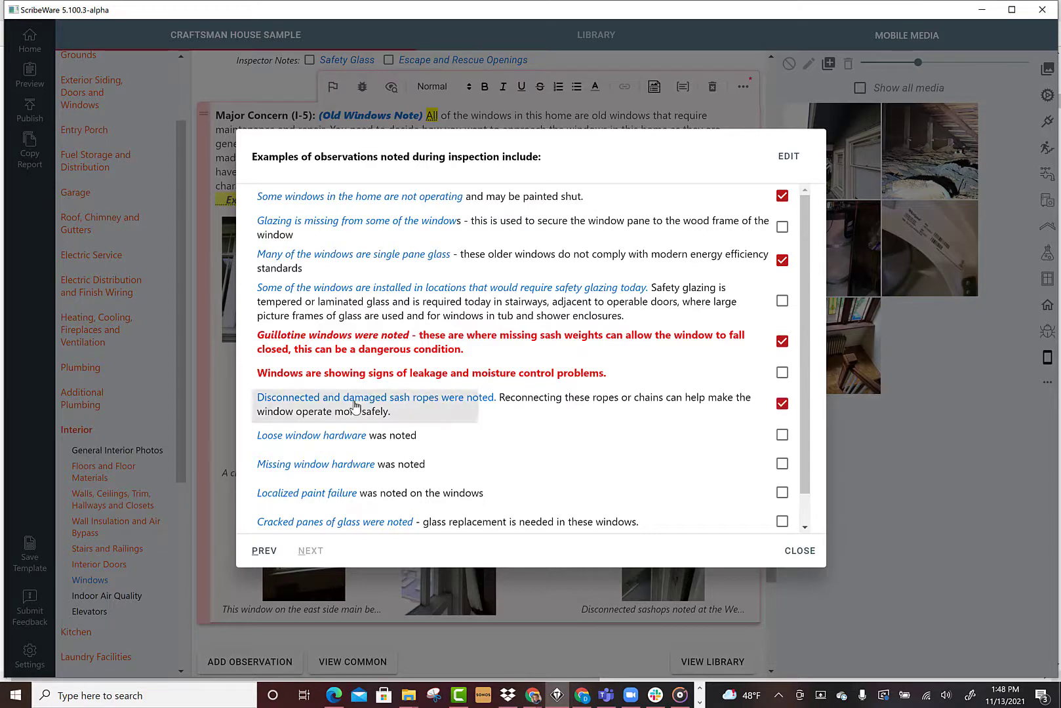
{"action": "left_click", "coordinate": [333, 436]}
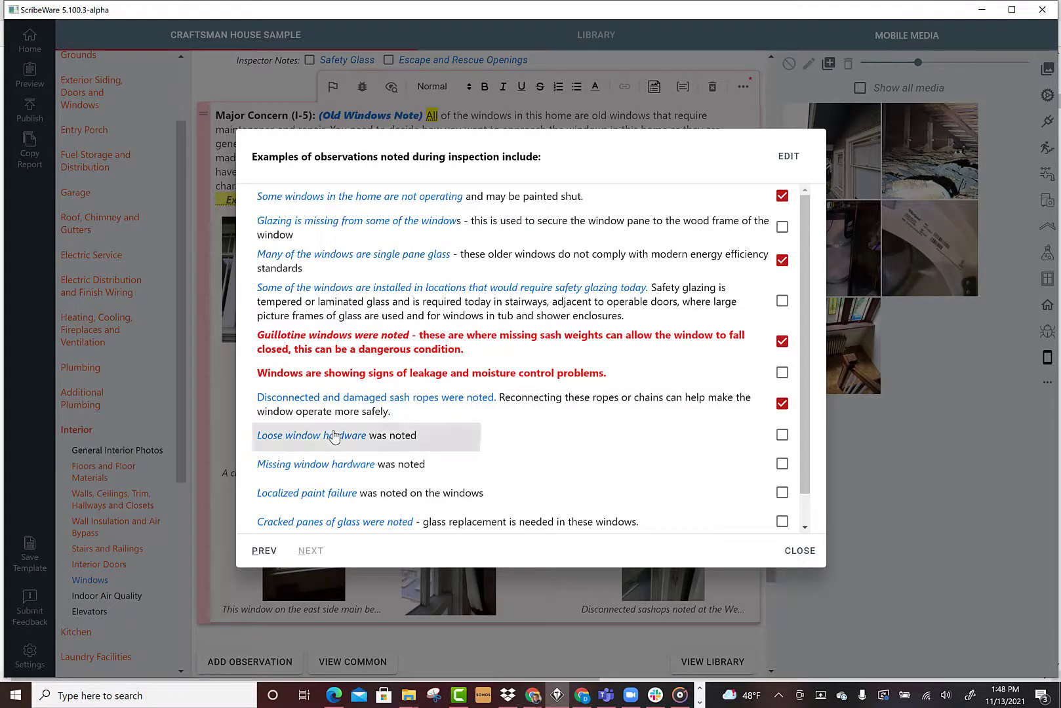
{"action": "left_click", "coordinate": [298, 467]}
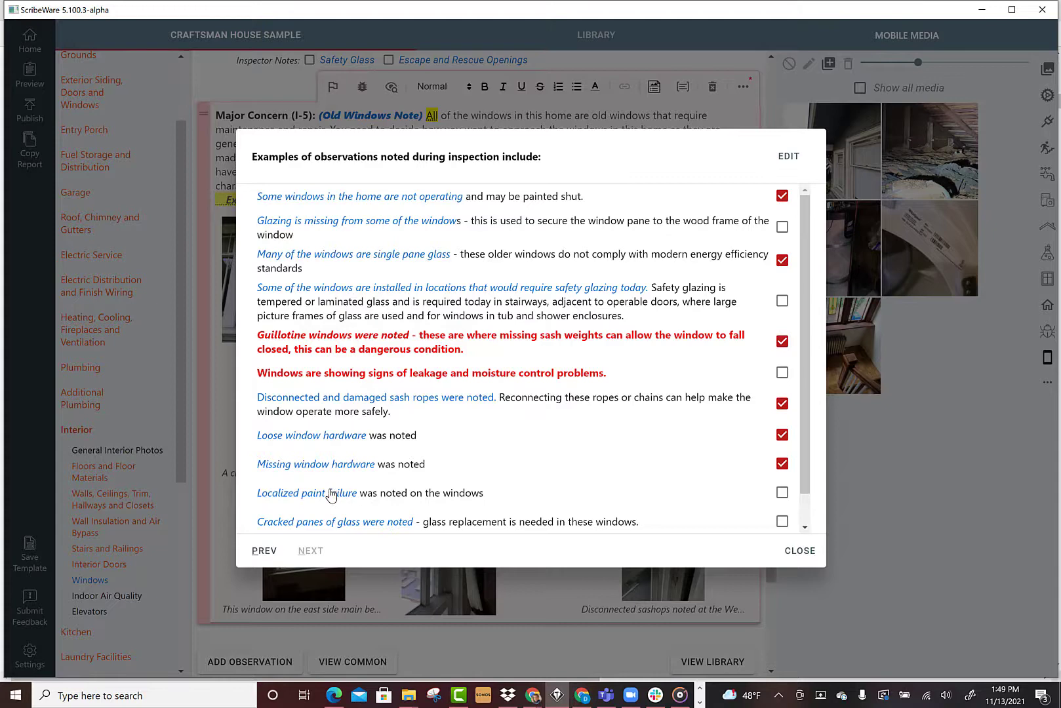
{"action": "left_click", "coordinate": [348, 524]}
{"action": "left_click", "coordinate": [798, 551]}
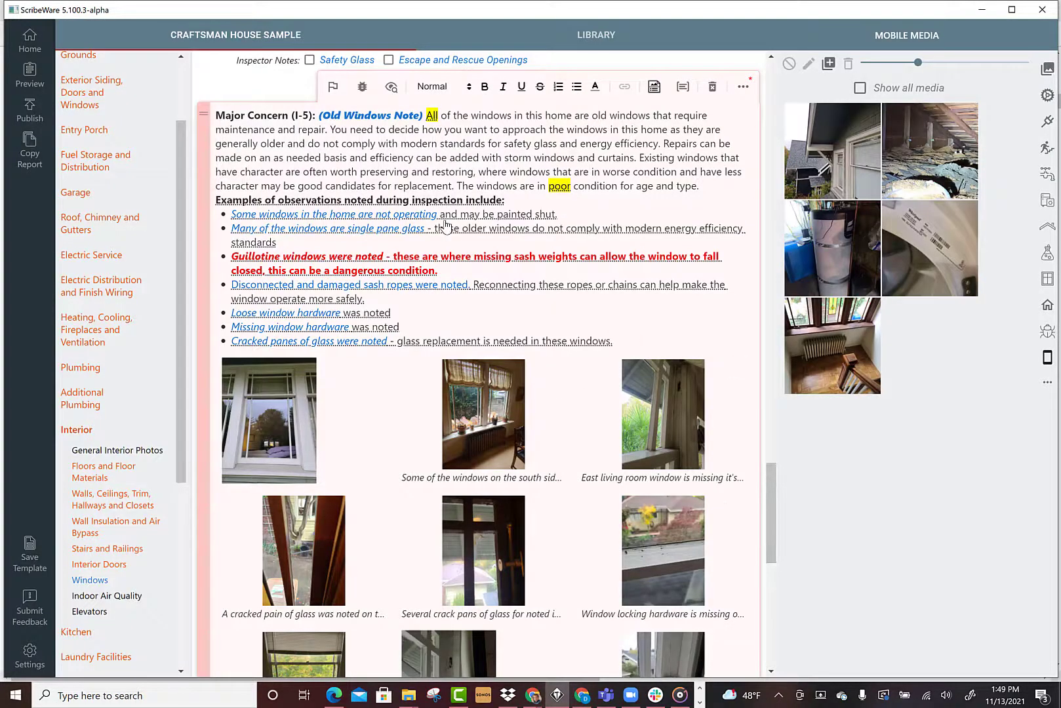
{"action": "mouse_move", "coordinate": [772, 502]}
{"action": "left_mouse_down"}
{"action": "mouse_move", "coordinate": [777, 558]}
{"action": "mouse_move", "coordinate": [776, 486]}
{"action": "left_mouse_up"}
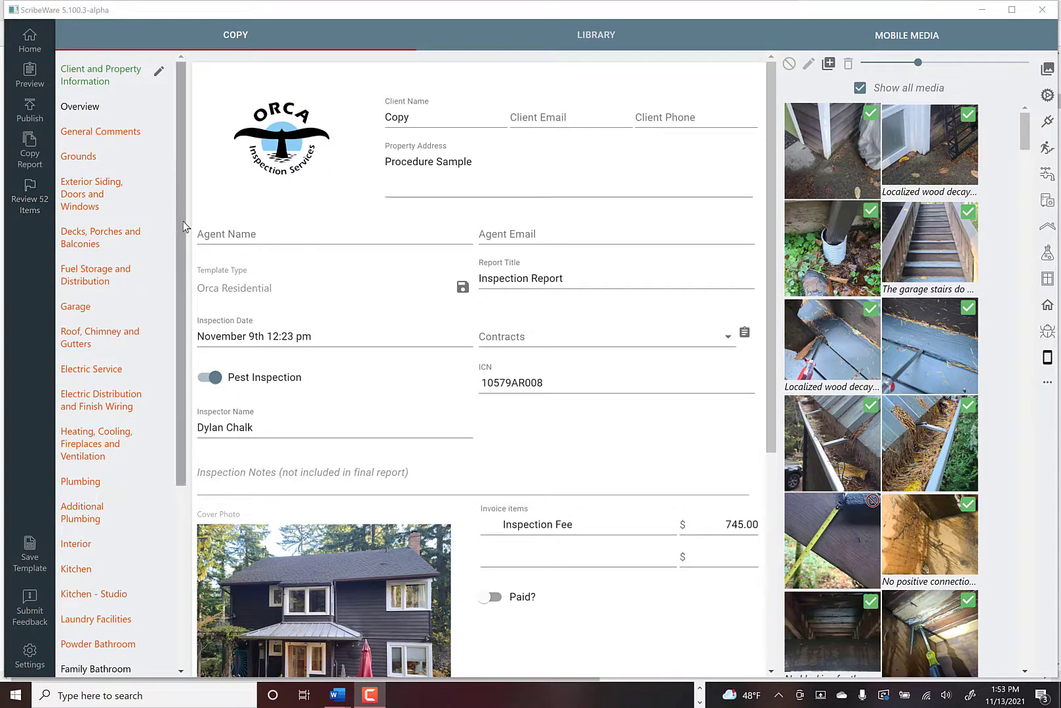
{"action": "scroll", "coordinate": [179, 254], "scroll_direction": "down", "scroll_amount": 2}
{"action": "scroll", "coordinate": [91, 229], "scroll_direction": "up", "scroll_amount": 2}
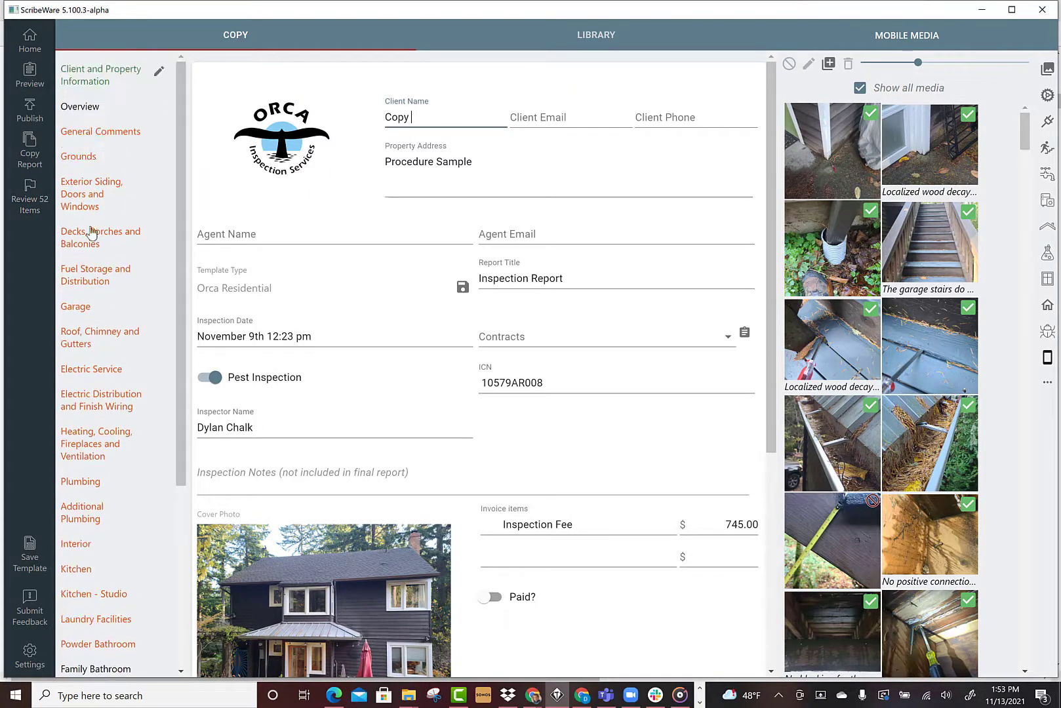
Review required items: temperature Below 50[F], ground Wet, front door facing South.
{"action": "left_click", "coordinate": [29, 201]}
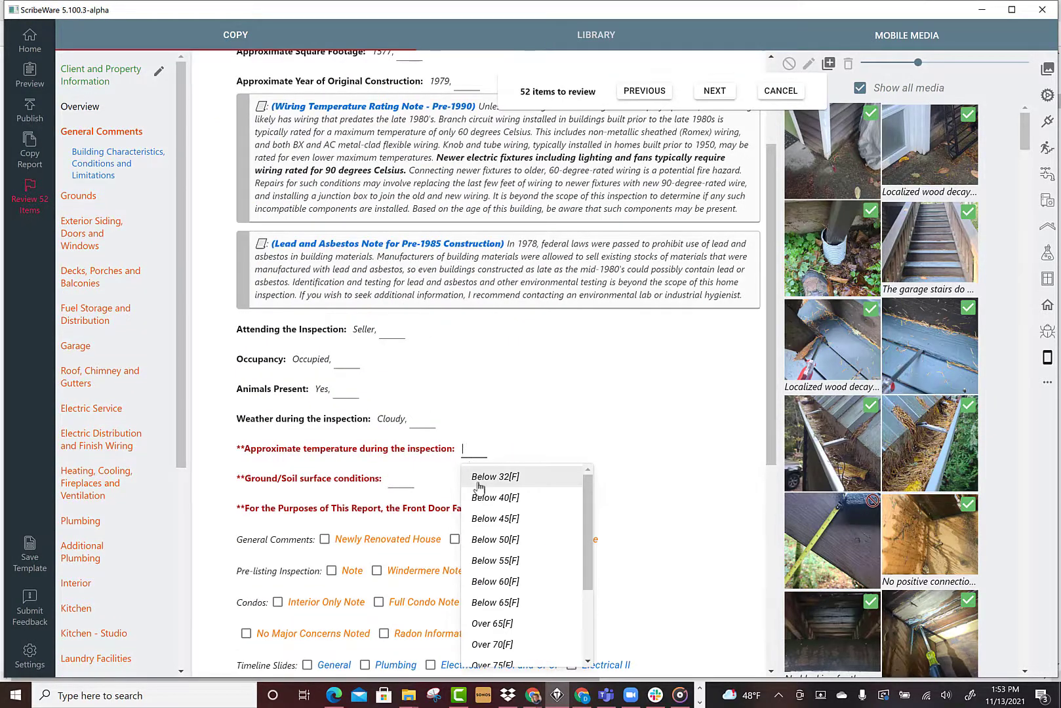
{"action": "left_click", "coordinate": [481, 539]}
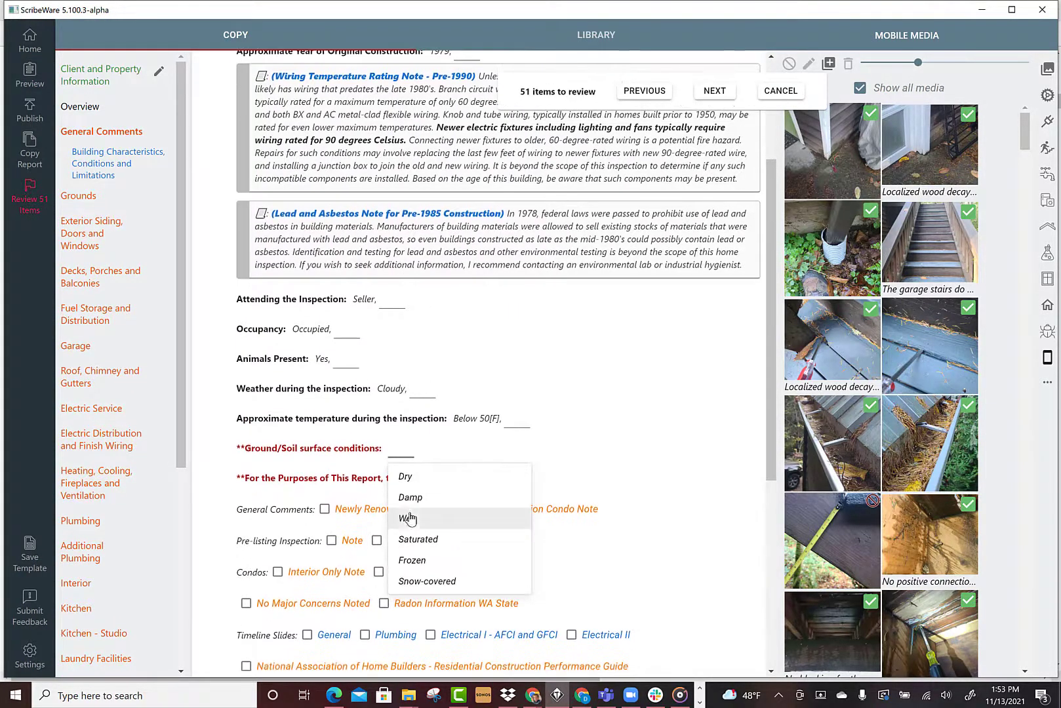
{"action": "left_click", "coordinate": [407, 518]}
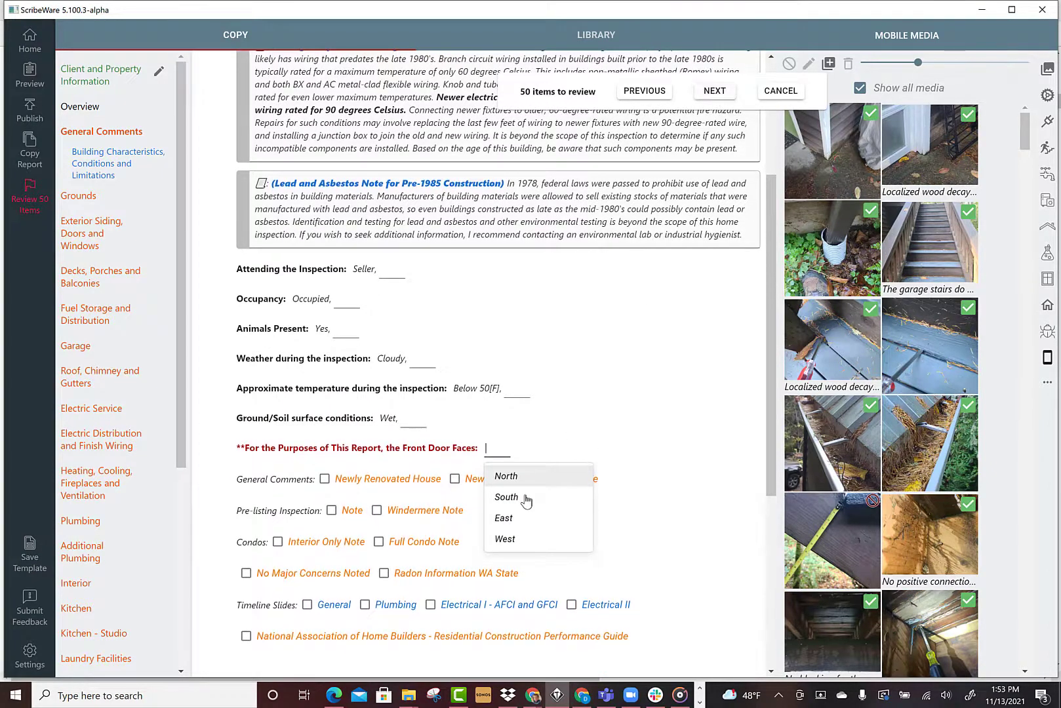
{"action": "left_click", "coordinate": [507, 497]}
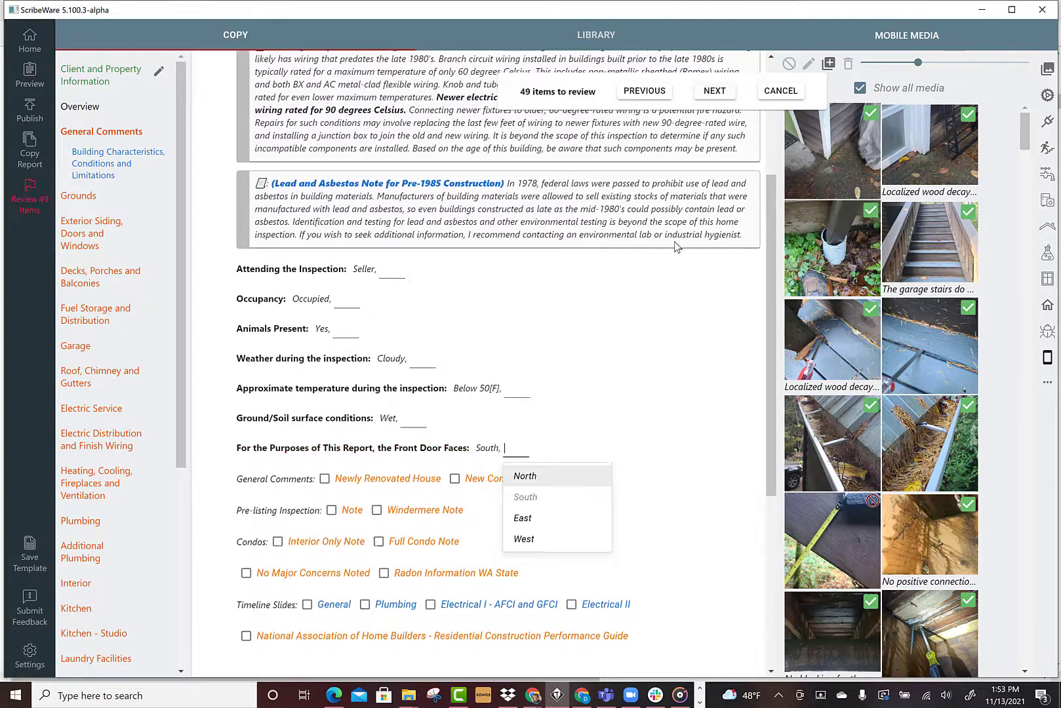
{"action": "left_click", "coordinate": [715, 93]}
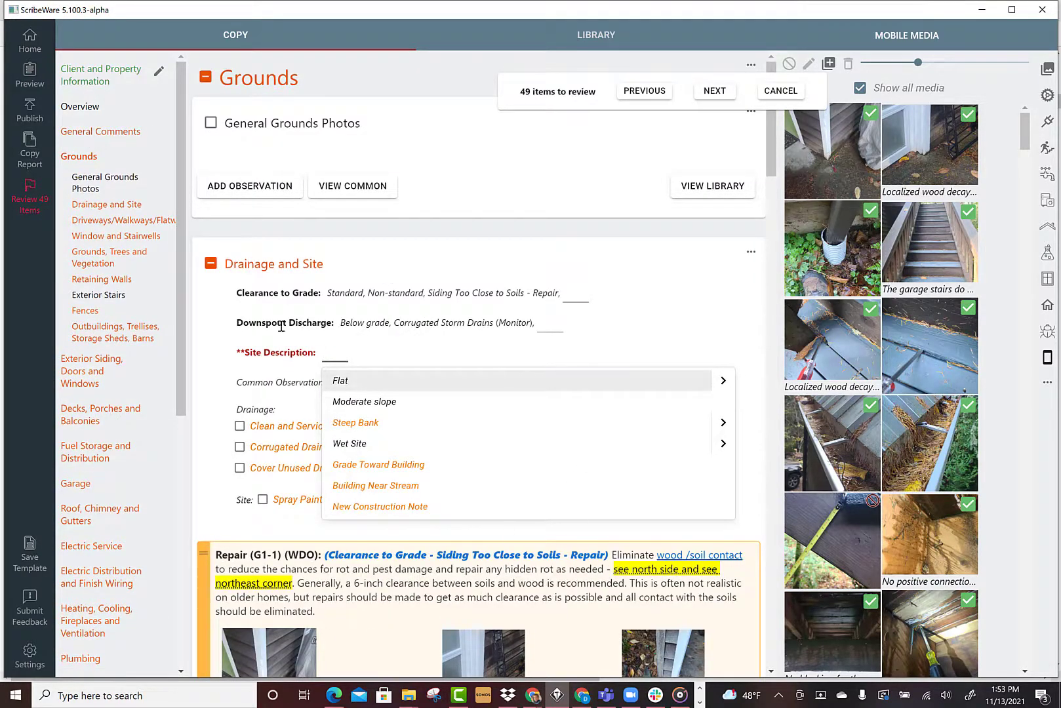
{"action": "left_click", "coordinate": [377, 598]}
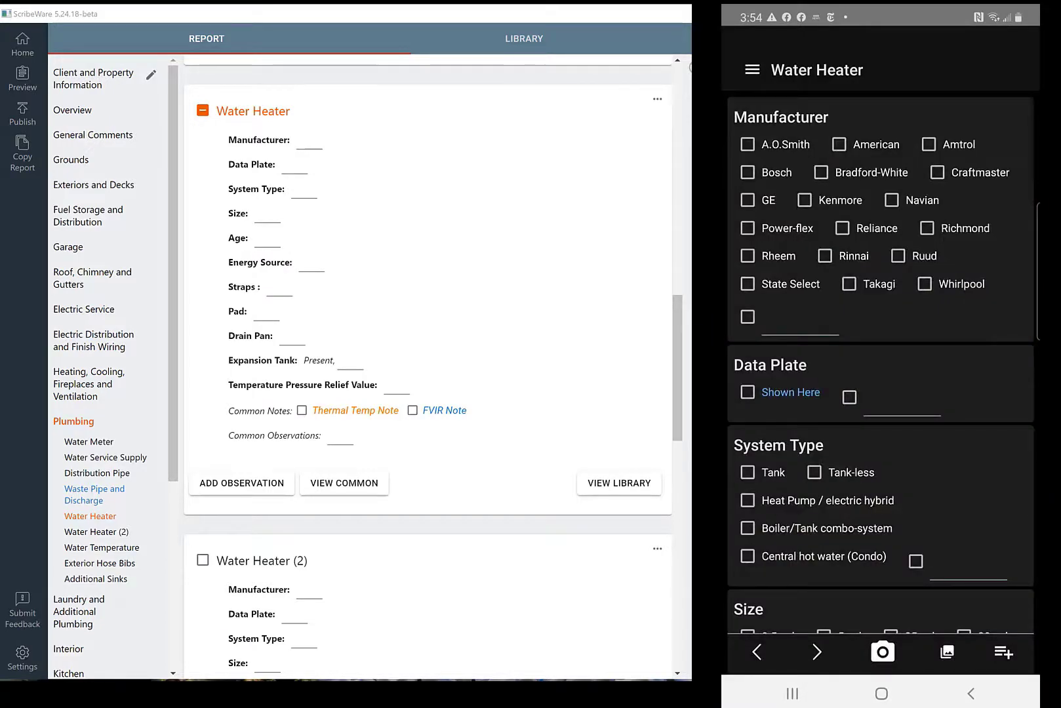
Mark the water heater as GE with data plate shown, and attach a photo of the data-plate label.
{"action": "left_click", "coordinate": [747, 200]}
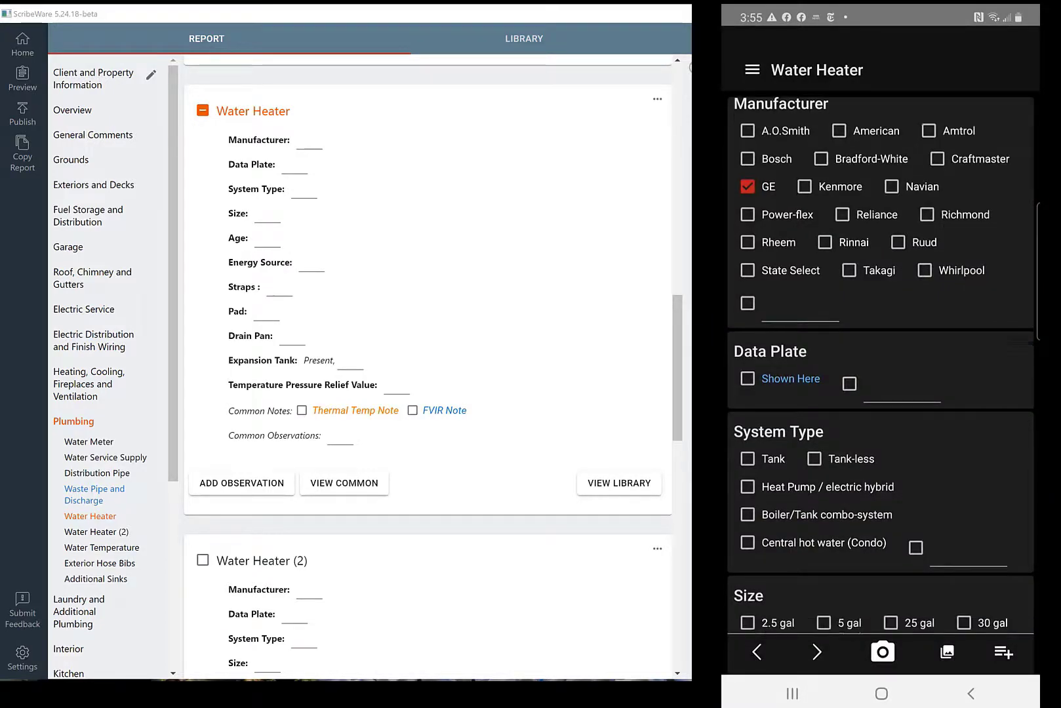
{"action": "scroll", "coordinate": [879, 373], "scroll_direction": "down", "scroll_amount": 2}
{"action": "left_click", "coordinate": [747, 322]}
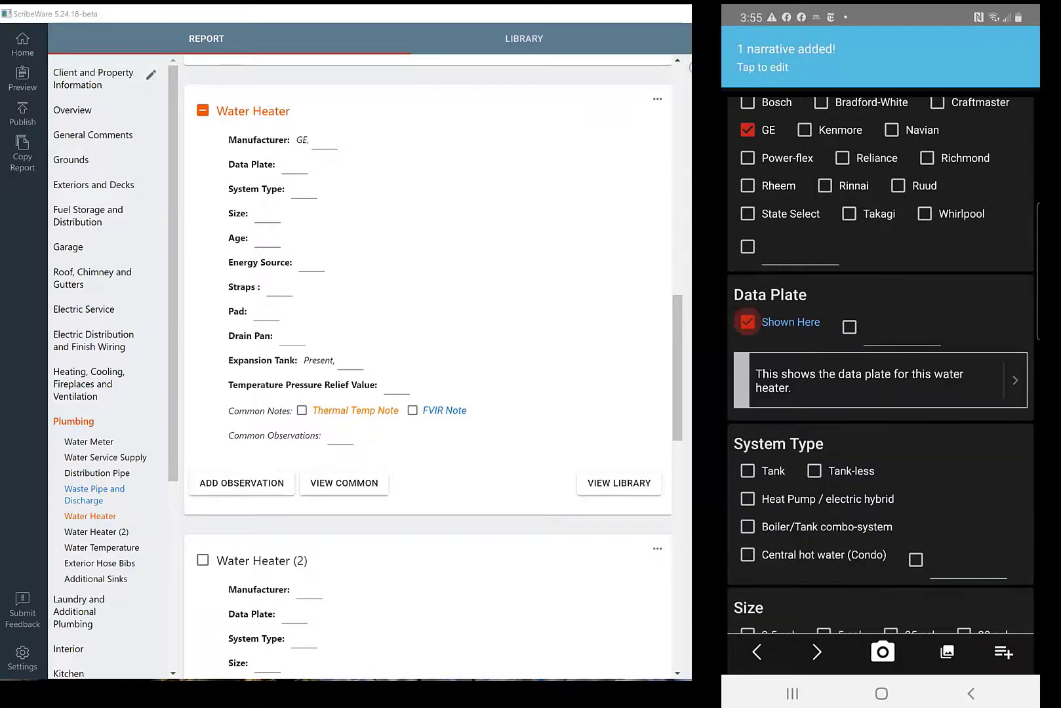
{"action": "left_click", "coordinate": [879, 380]}
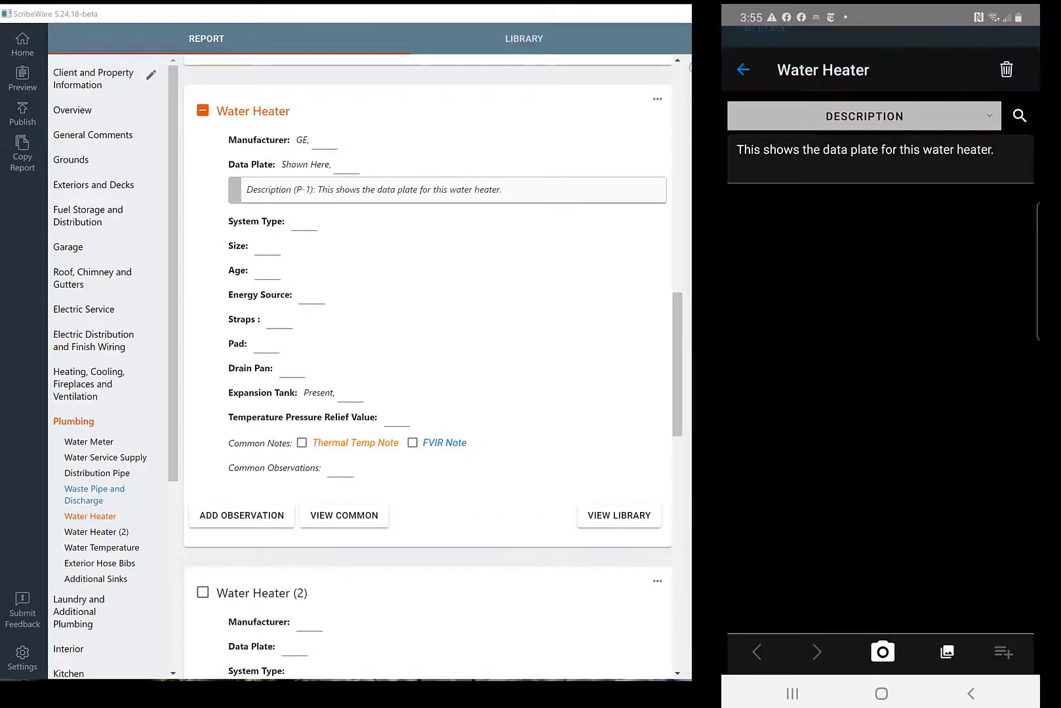
{"action": "left_click", "coordinate": [882, 645]}
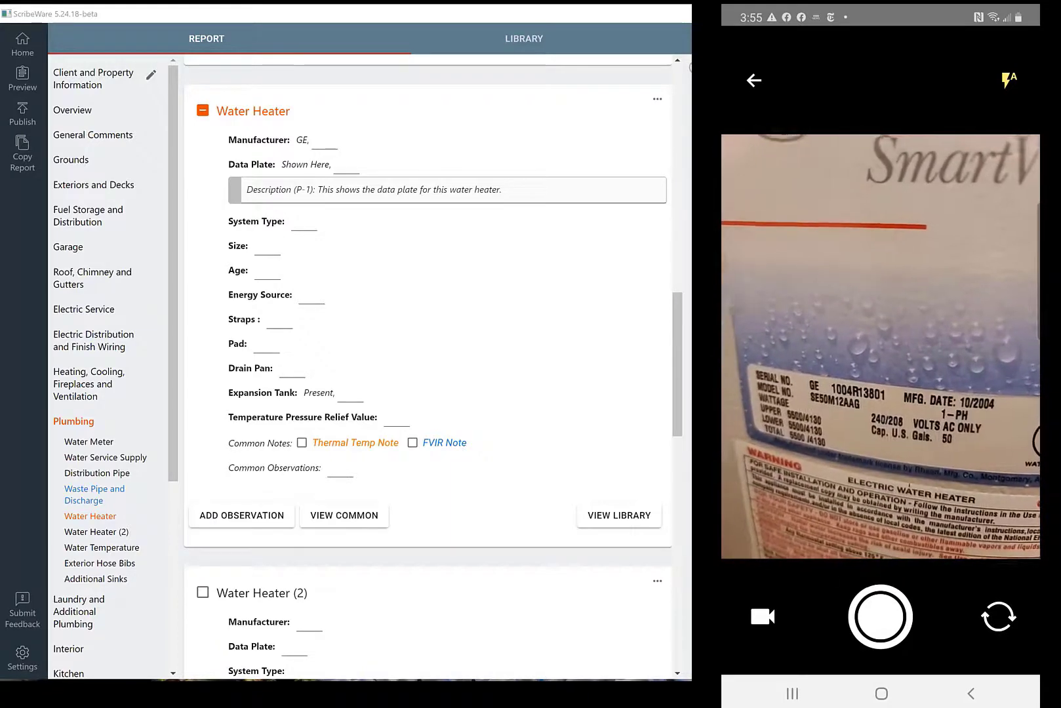
{"action": "left_click", "coordinate": [880, 616]}
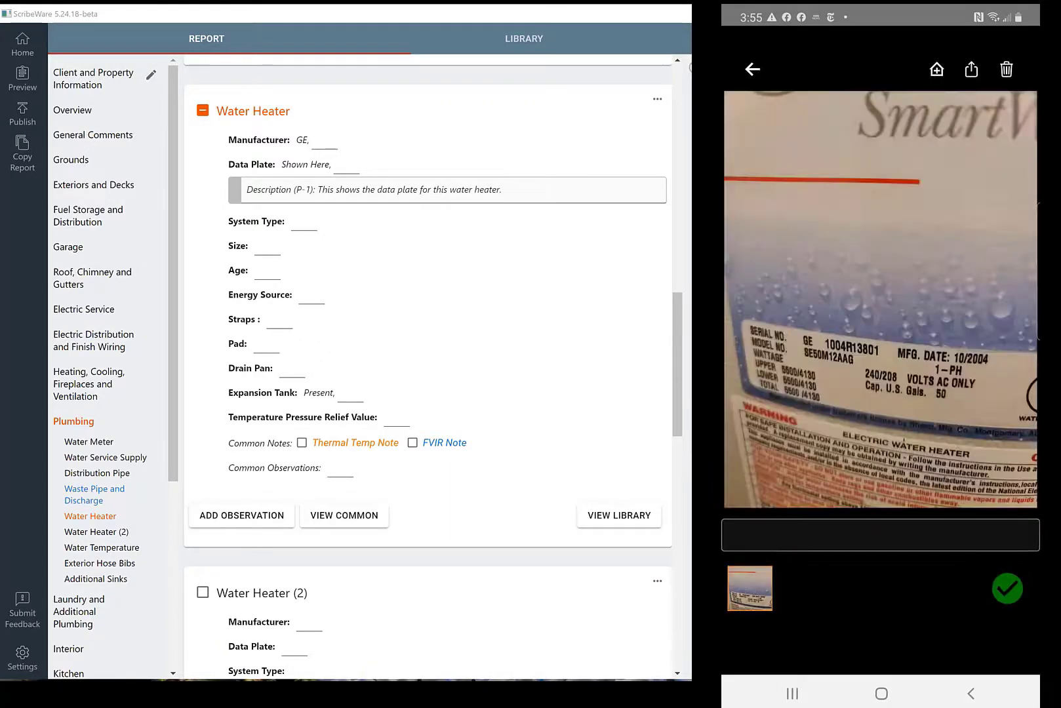
{"action": "left_click", "coordinate": [1007, 589]}
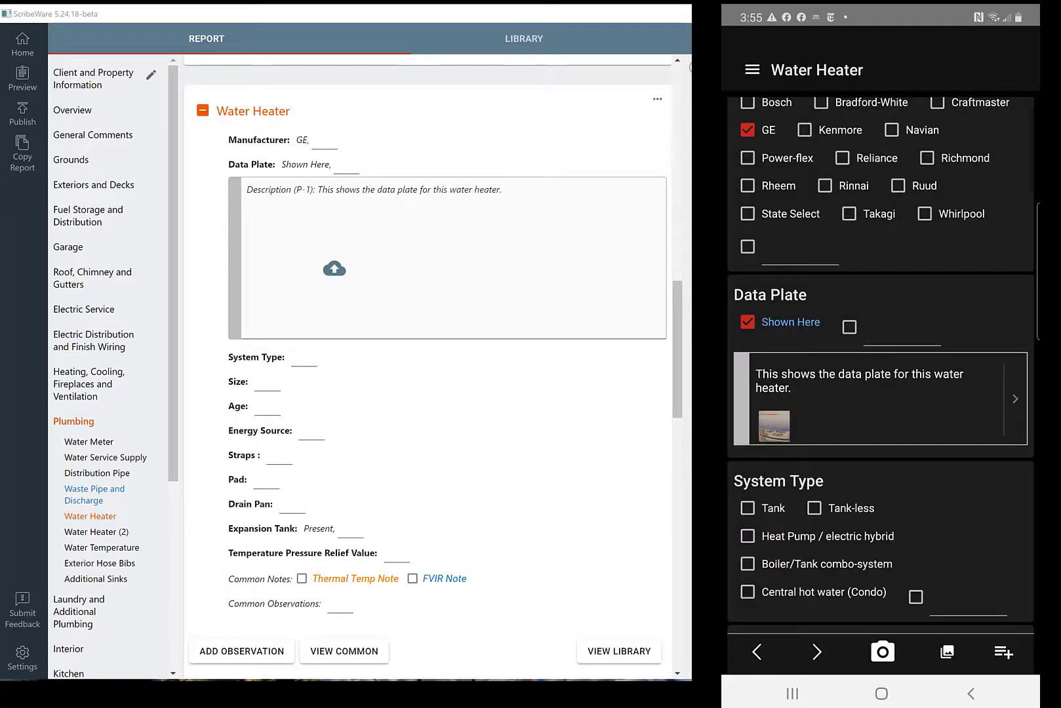
{"action": "scroll", "coordinate": [880, 365], "scroll_direction": "down", "scroll_amount": 1}
{"action": "scroll", "coordinate": [880, 364], "scroll_direction": "down", "scroll_amount": 5}
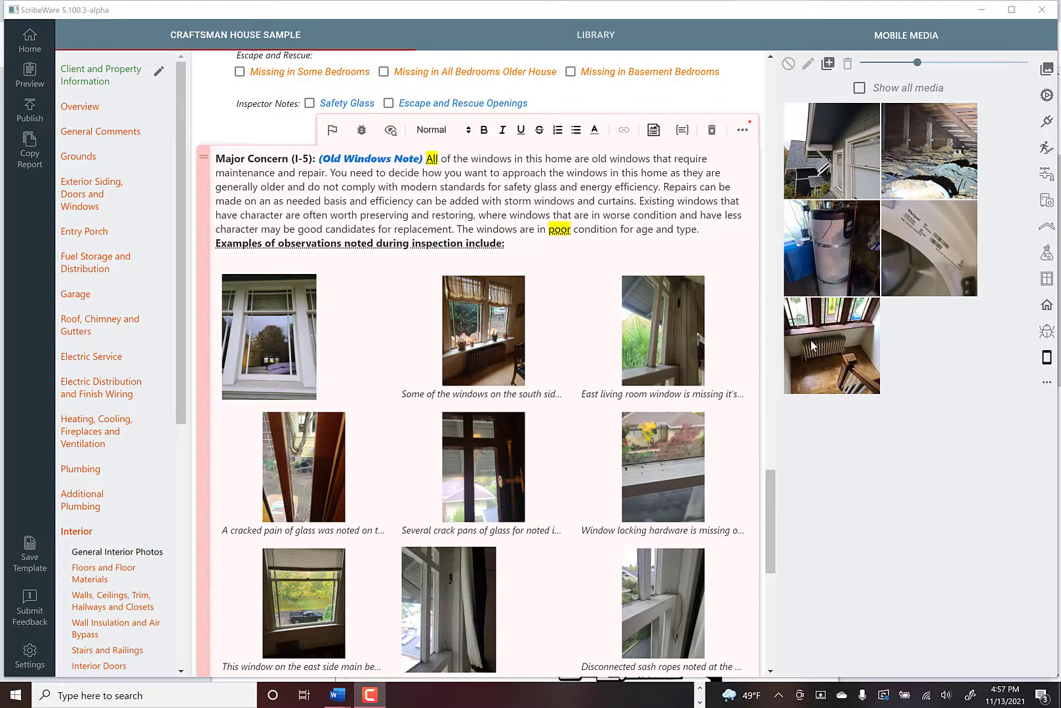
{"action": "mouse_move", "coordinate": [663, 466]}
{"action": "scroll", "coordinate": [771, 529], "scroll_direction": "down", "scroll_amount": 3}
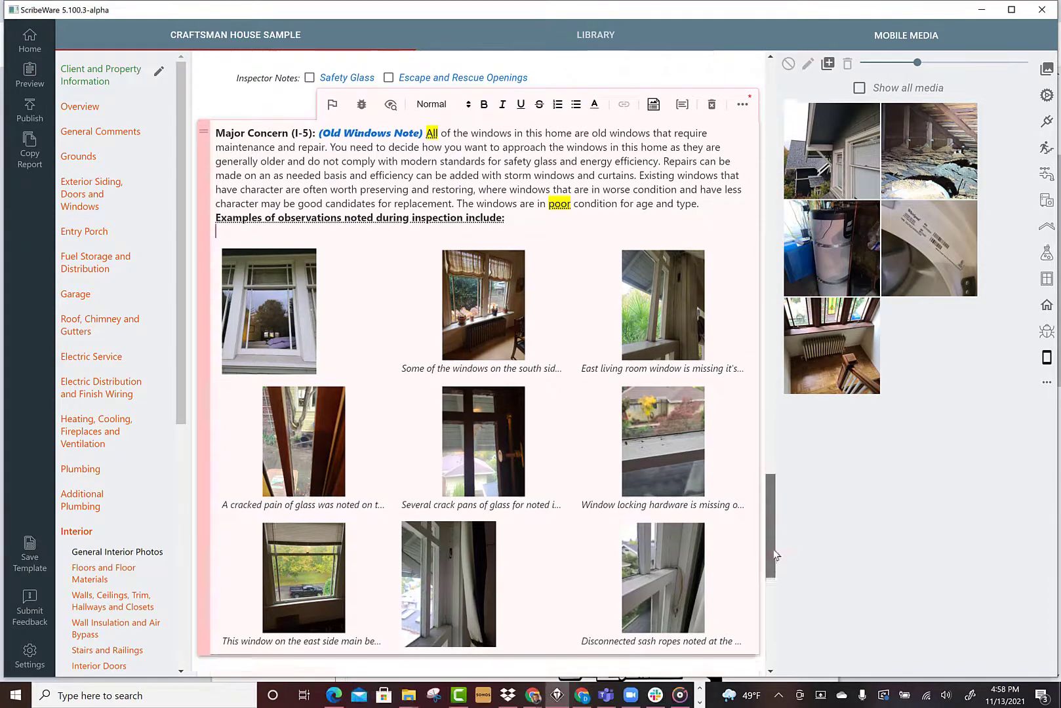
{"action": "scroll", "coordinate": [732, 511], "scroll_direction": "up", "scroll_amount": 2}
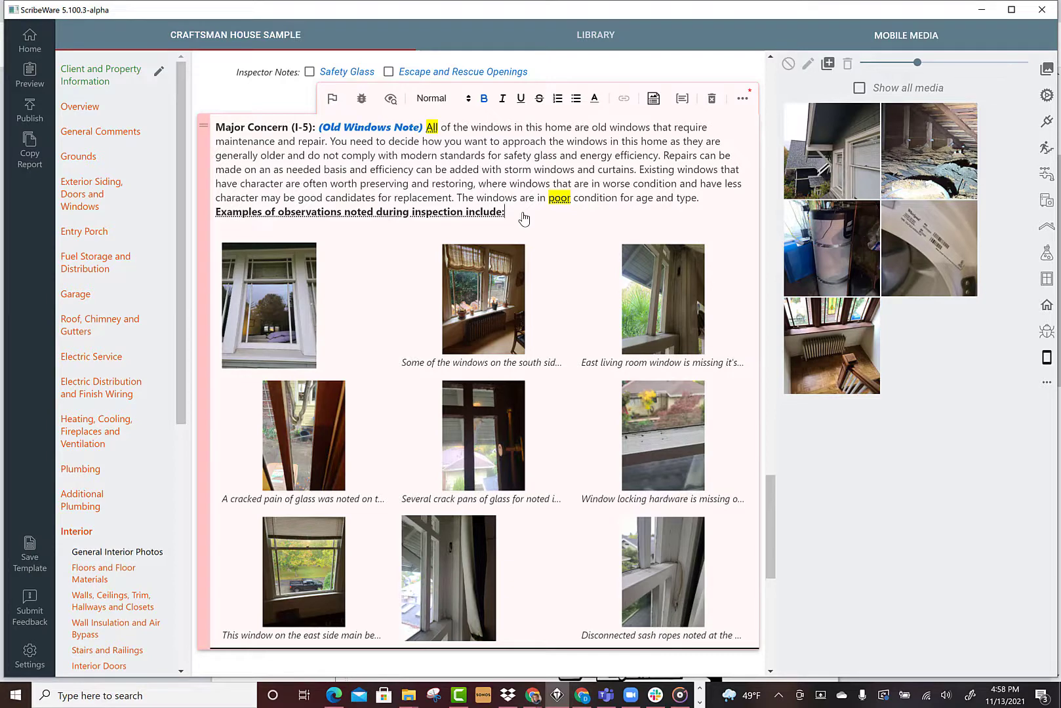
Insert the photo captions as bullets after 'include:' and change 'West' to 'west' in the last bullet.
{"action": "left_click", "coordinate": [653, 98]}
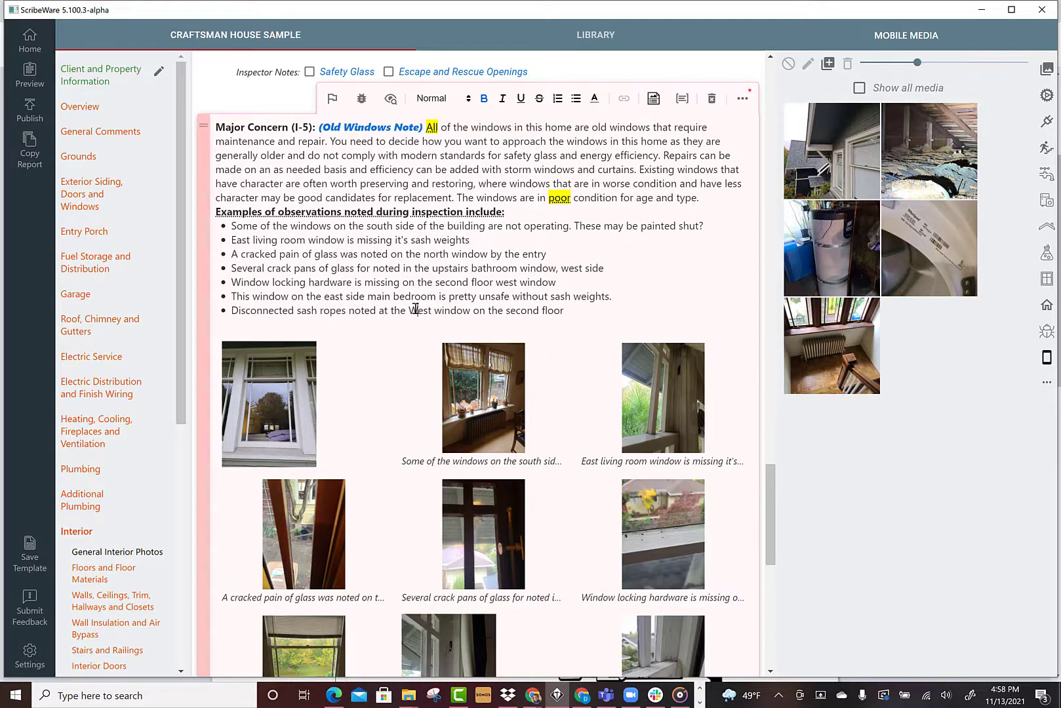
{"action": "key", "text": "BackSpace"}
{"action": "type", "text": "w"}
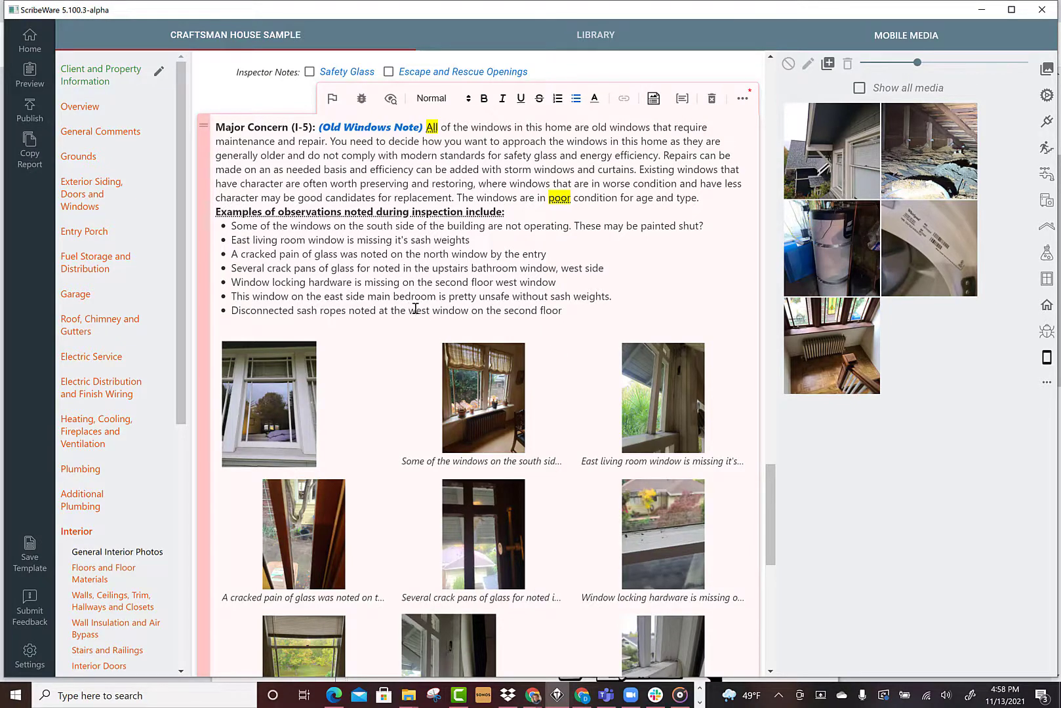